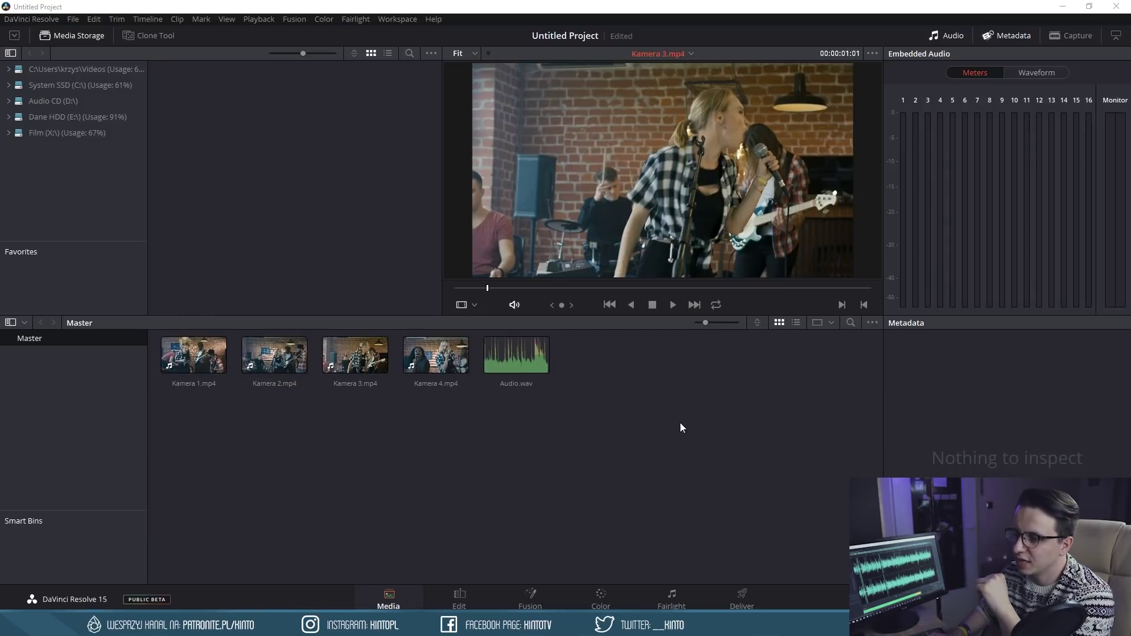
Select the four camera clips and Audio.wav, and start a new multicam clip from them.
left_click_drag(682, 423, 189, 353)
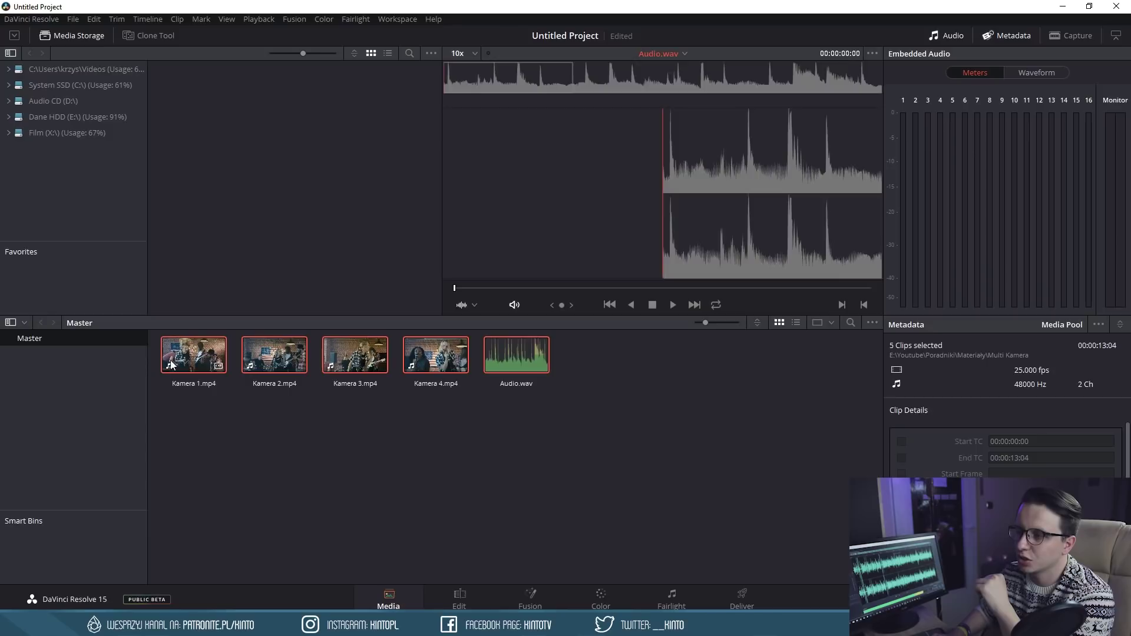
right_click(199, 349)
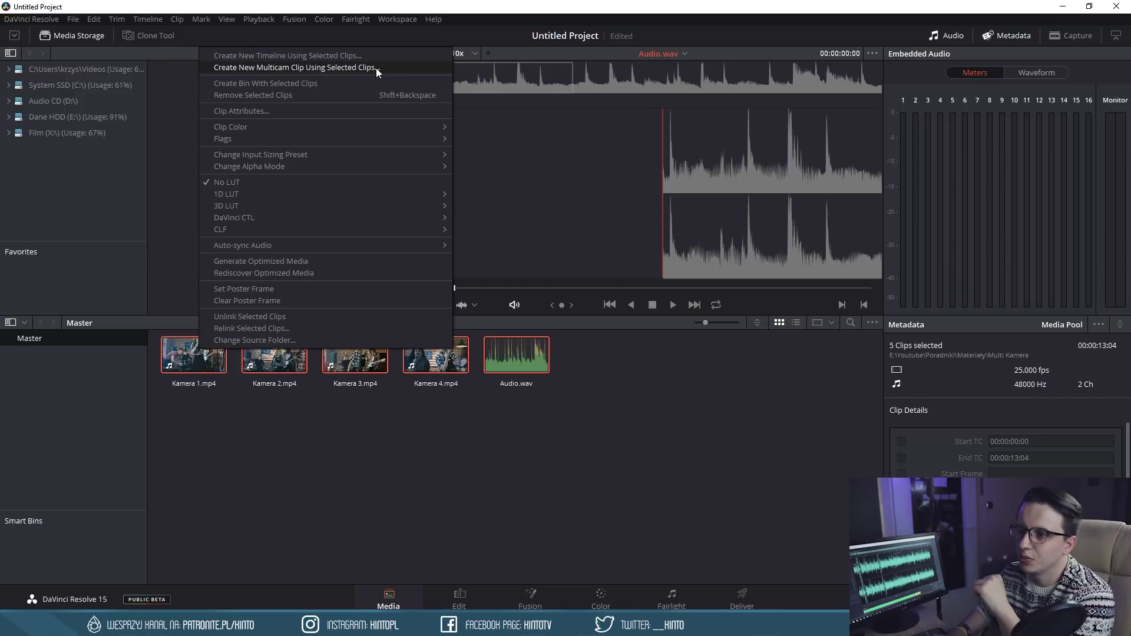
left_click(333, 68)
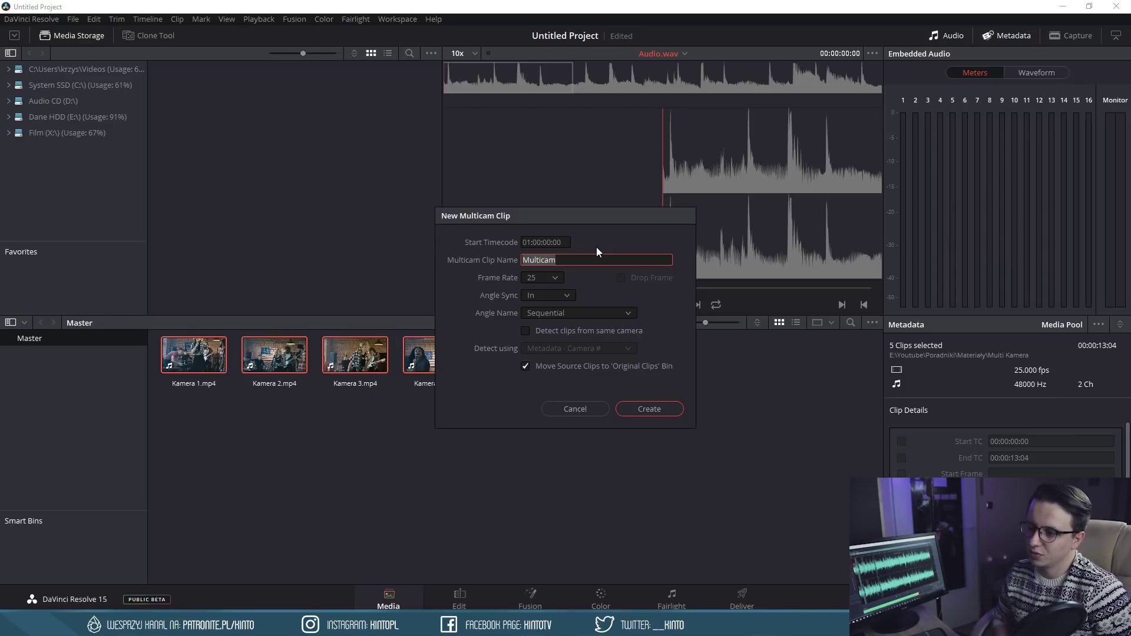
Enter 'Multicam RAP' as the multicam clip name, then check the Angle Sync choices.
key("Left")
key("Right")
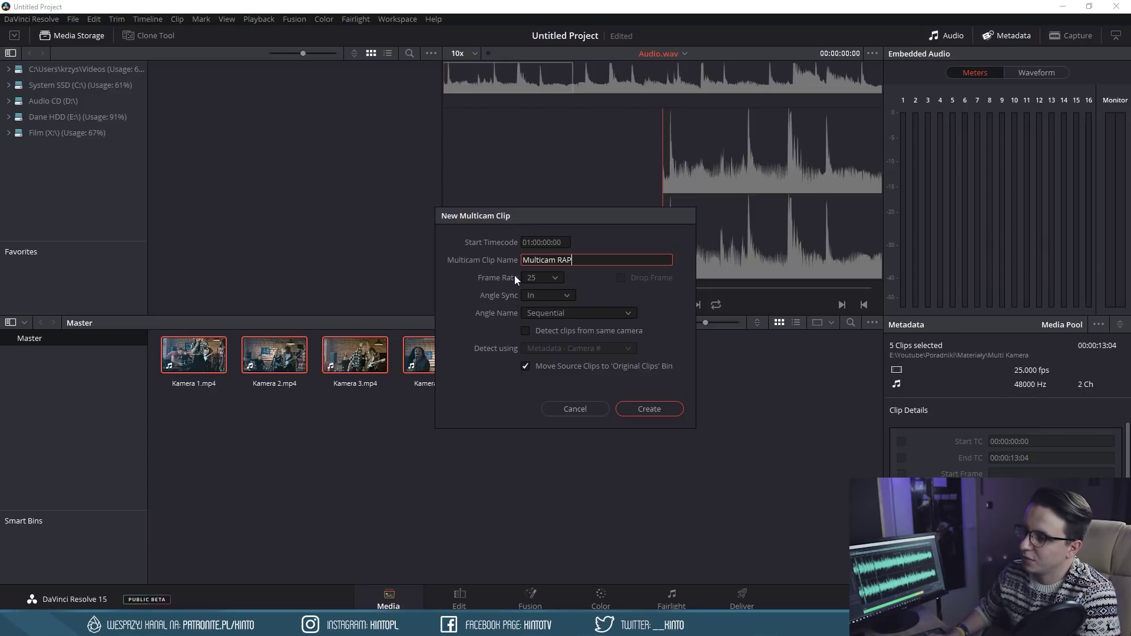
left_click(567, 295)
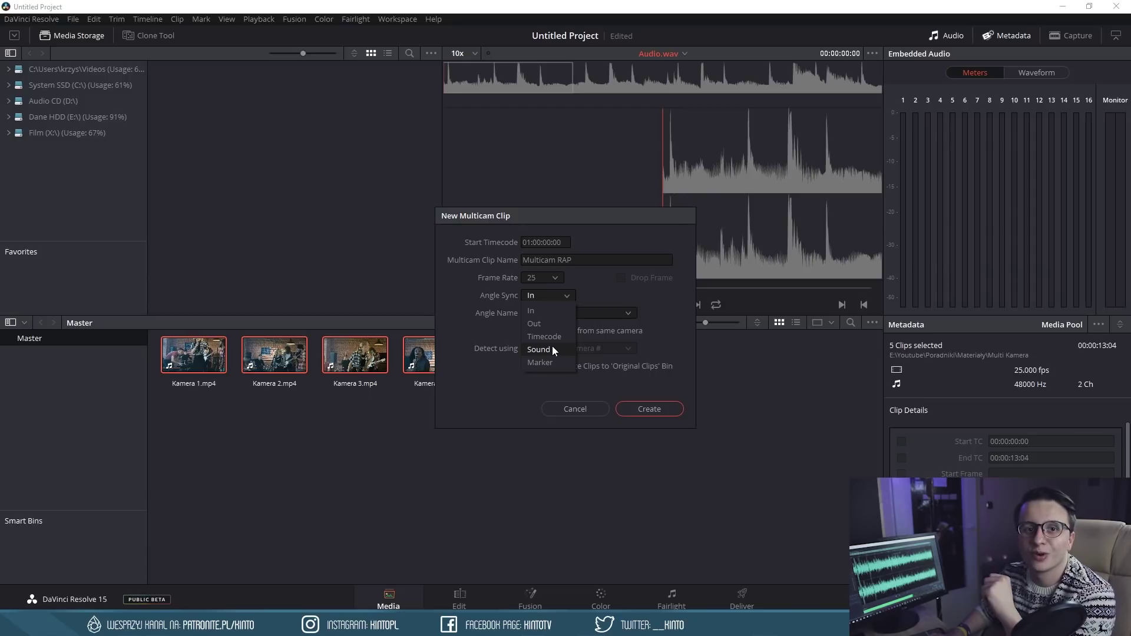
Leave Angle Sync on In and set Angle Name to Clip Name.
left_click(577, 299)
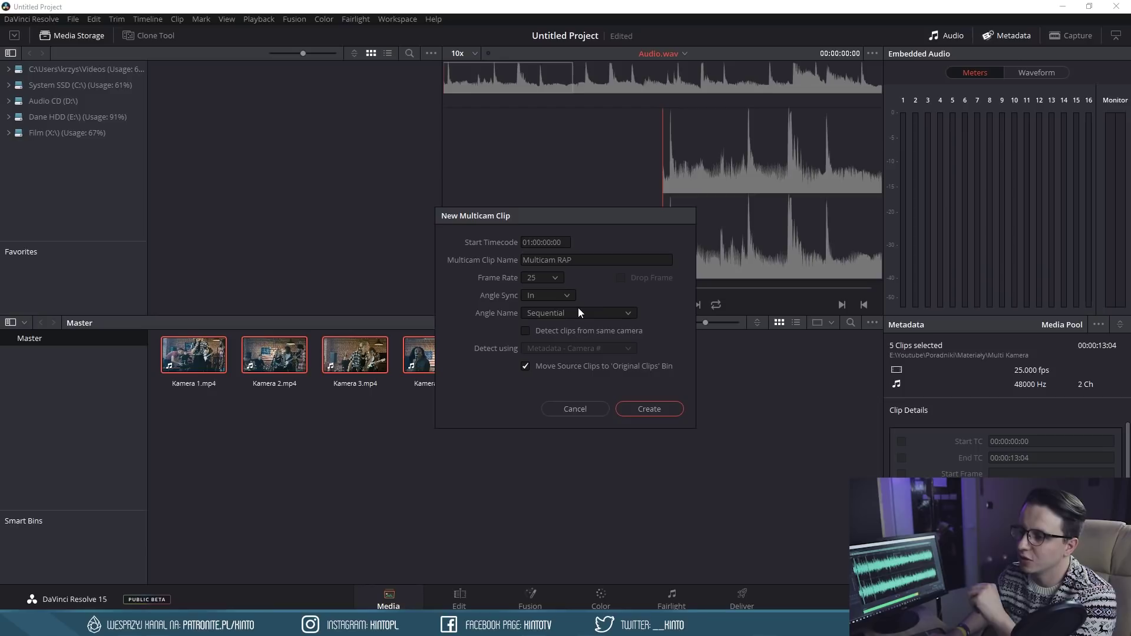
left_click(548, 313)
left_click(551, 358)
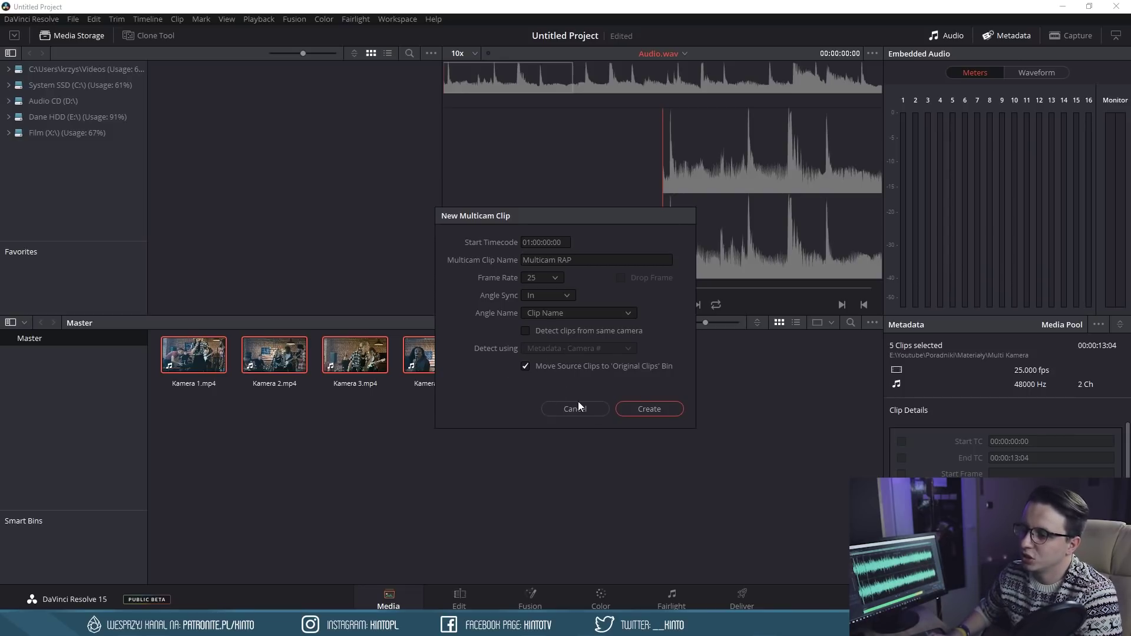
Create Multicam RAP, select it in the Master bin, and move to the Edit page.
left_click(650, 416)
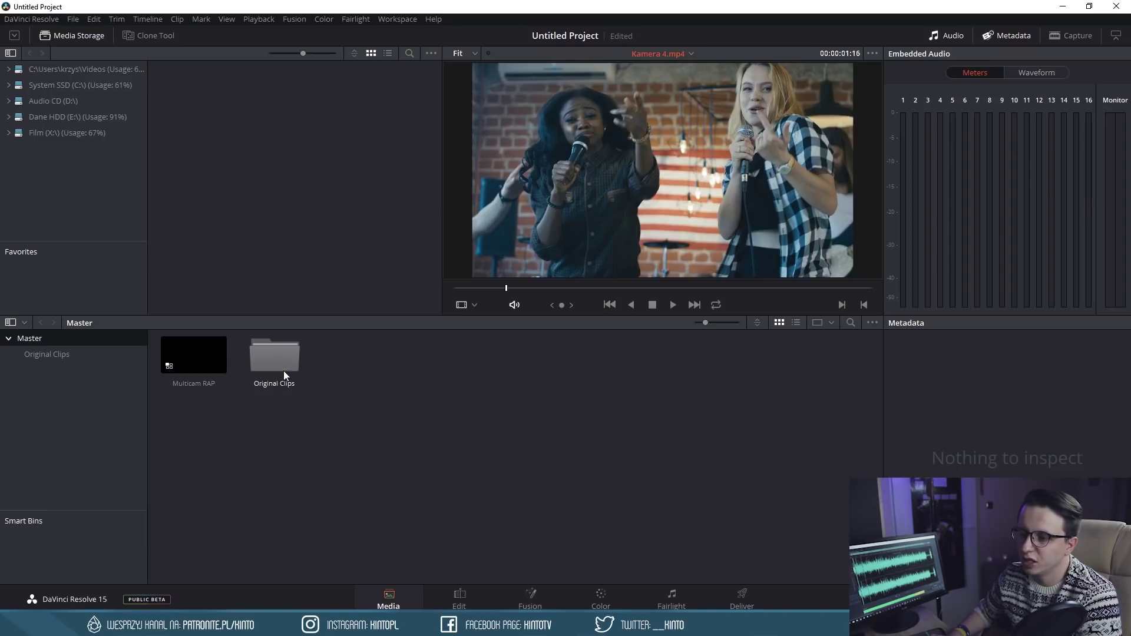
left_click(186, 370)
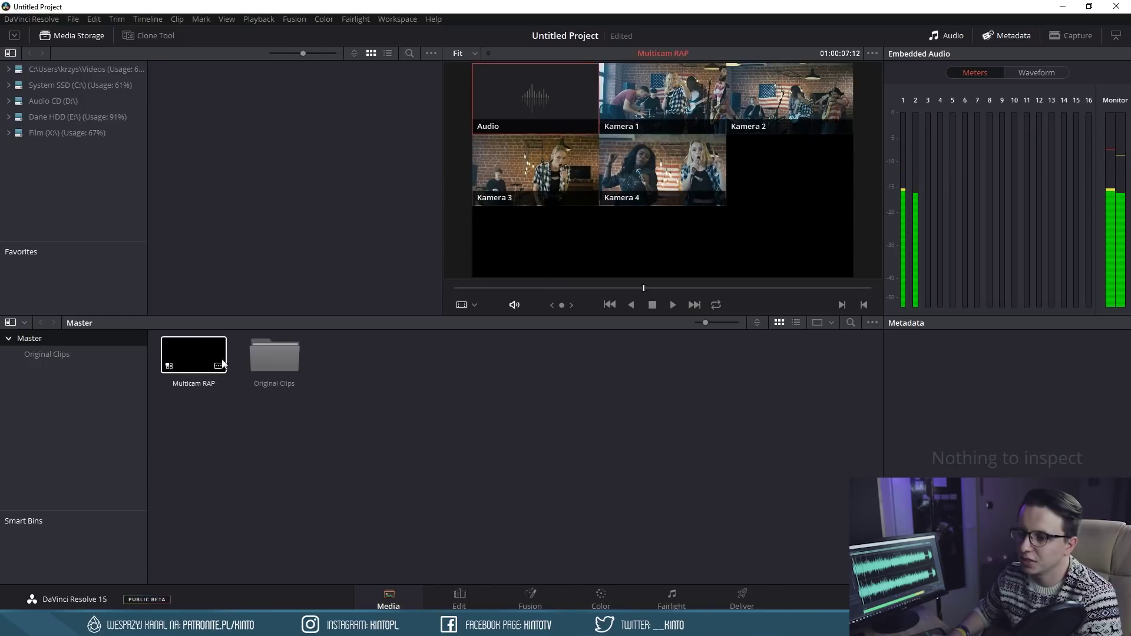
left_click(457, 597)
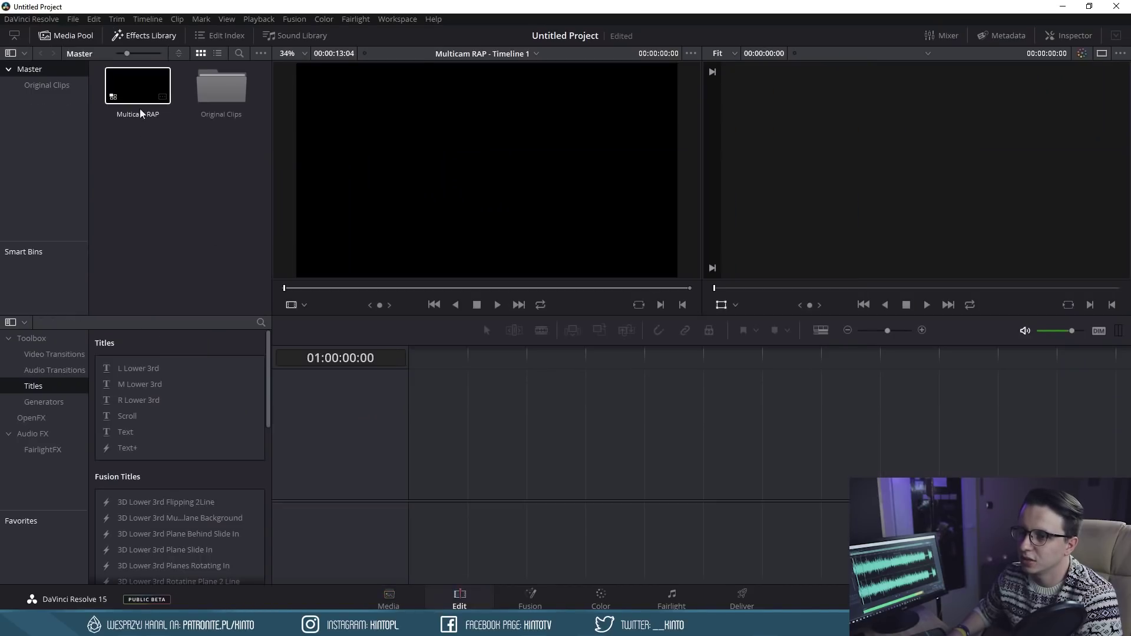
Place Multicam RAP at the start of a new Timeline 1.
left_click_drag(137, 87, 412, 428)
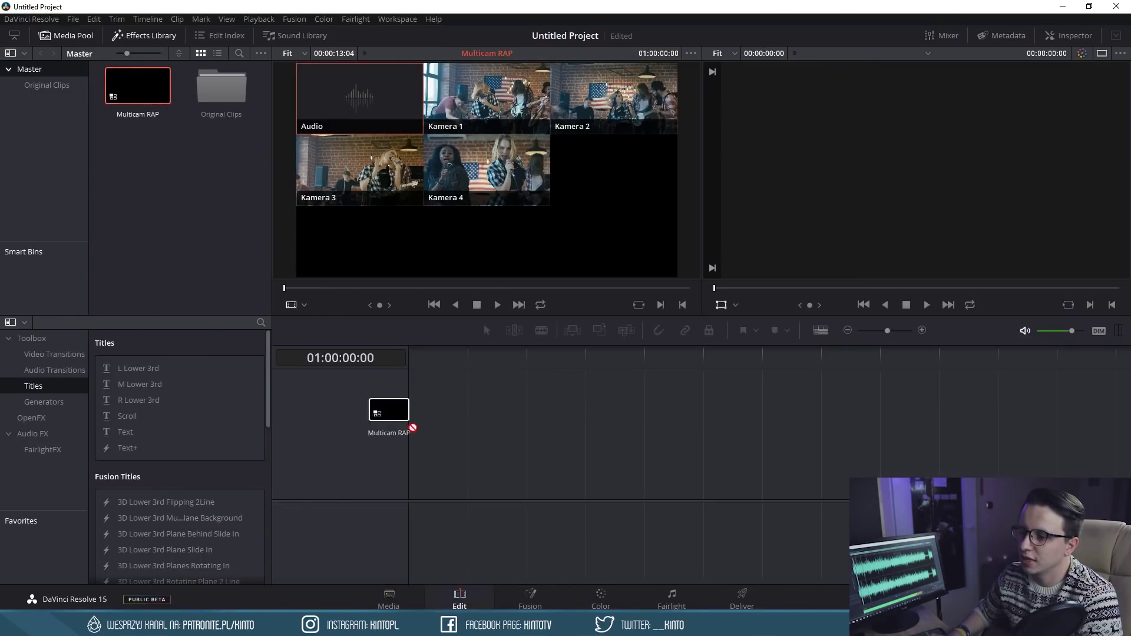
left_click_drag(412, 428, 413, 448)
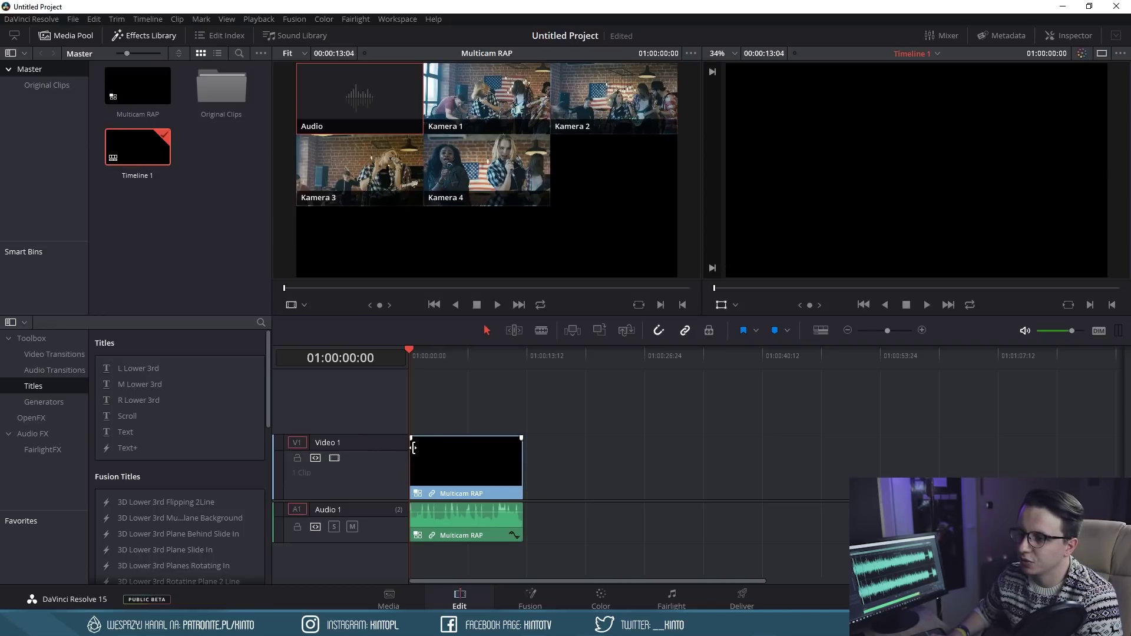
right_click(294, 318)
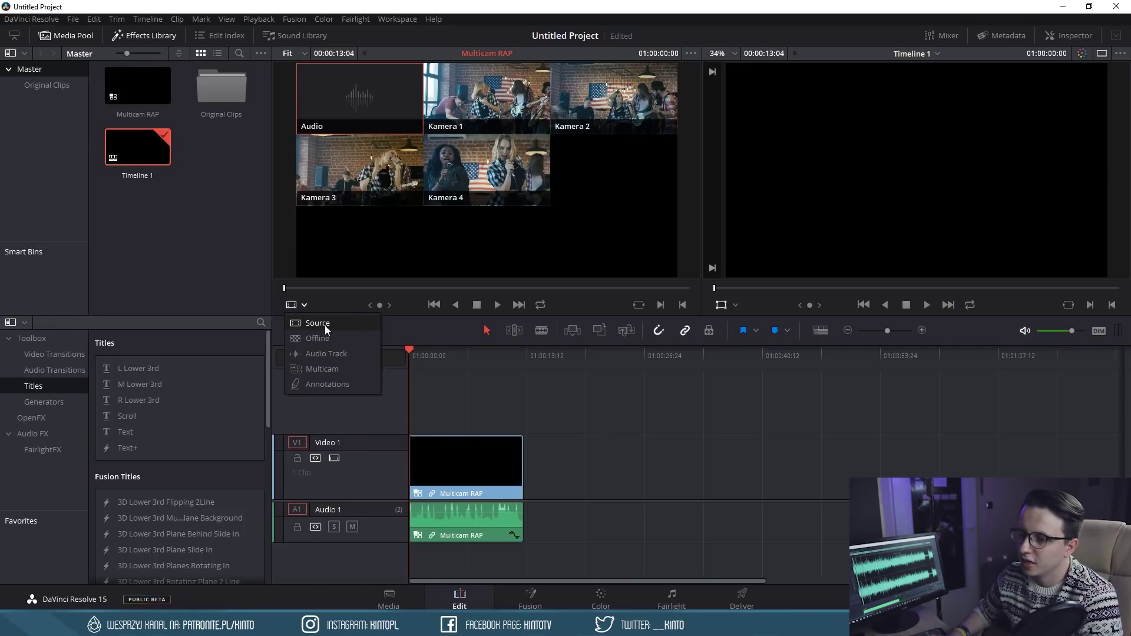
left_click(327, 325)
Preview the source viewer in Multicam mode, scrubbing to about 01:00:03:19 and back.
left_click(305, 306)
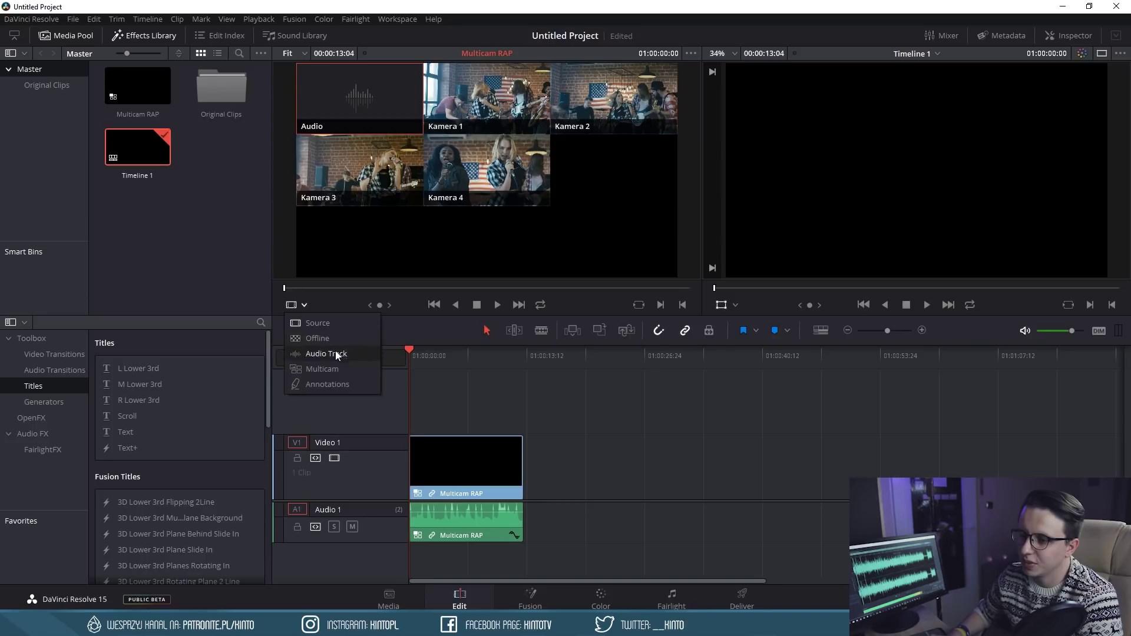
left_click(328, 372)
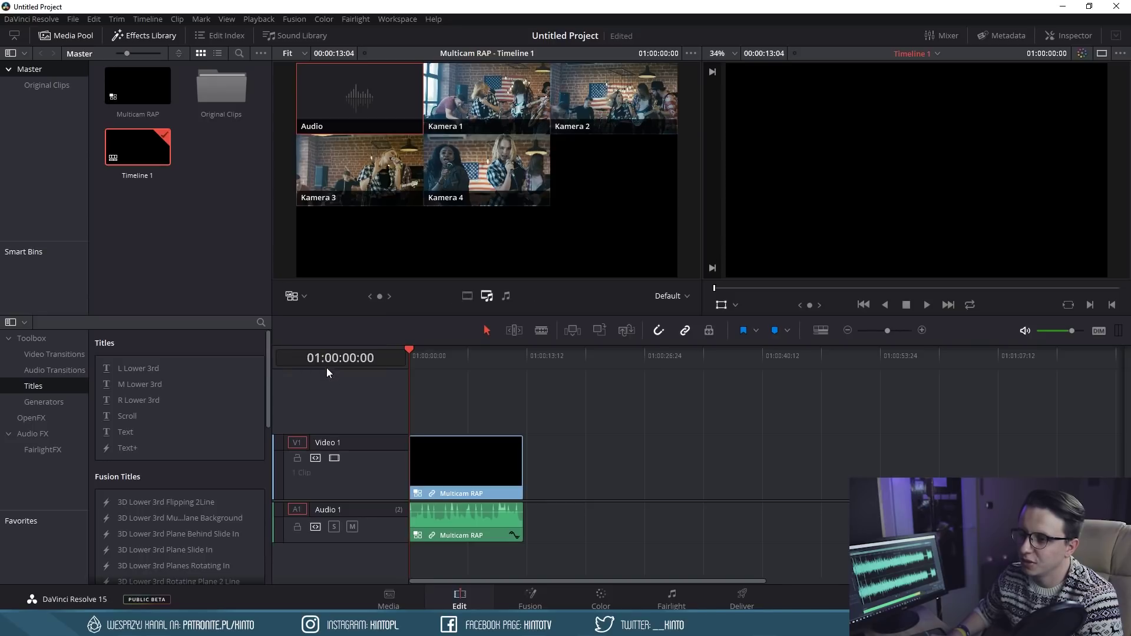
left_click(302, 299)
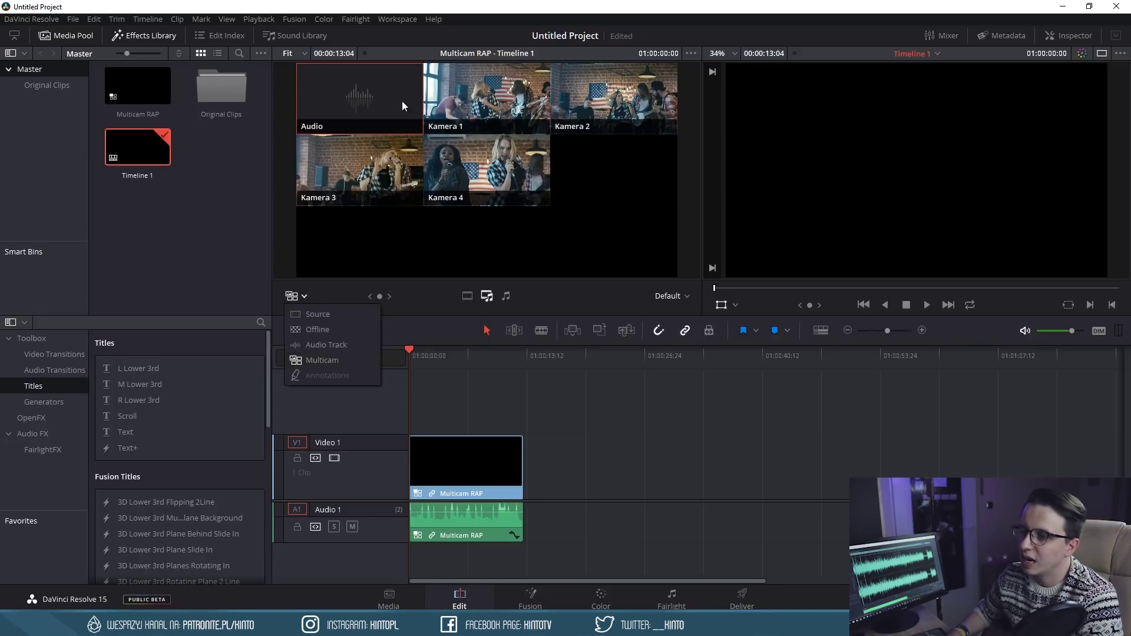
left_click(417, 349)
mouse_move(417, 351)
left_mouse_down()
mouse_move(443, 356)
mouse_move(416, 352)
left_mouse_up()
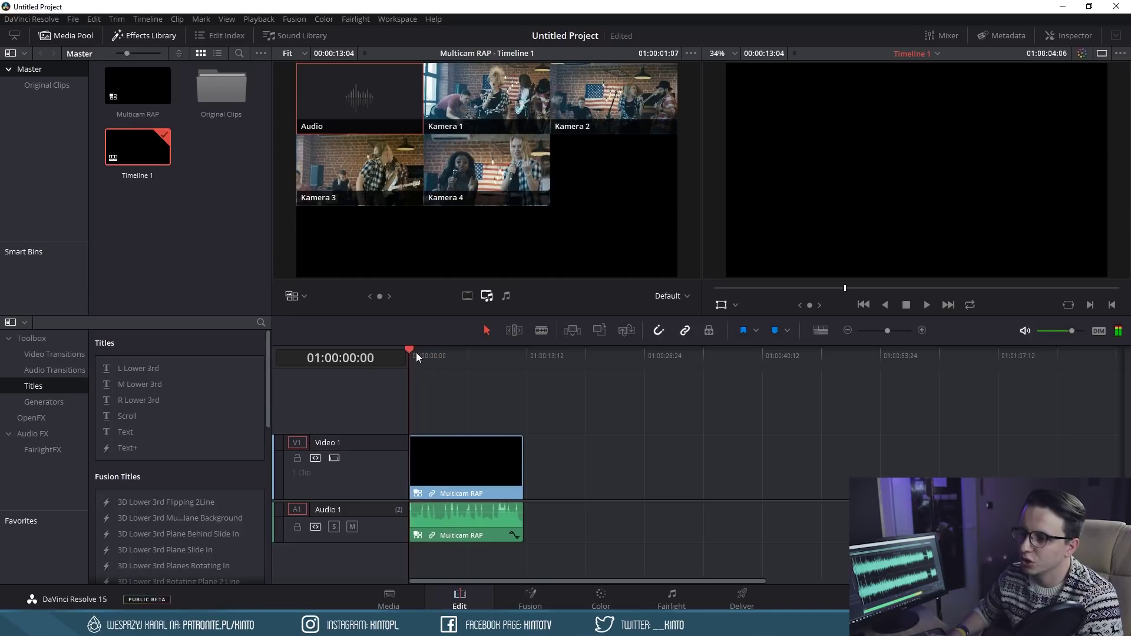
left_click(300, 301)
left_click(307, 315)
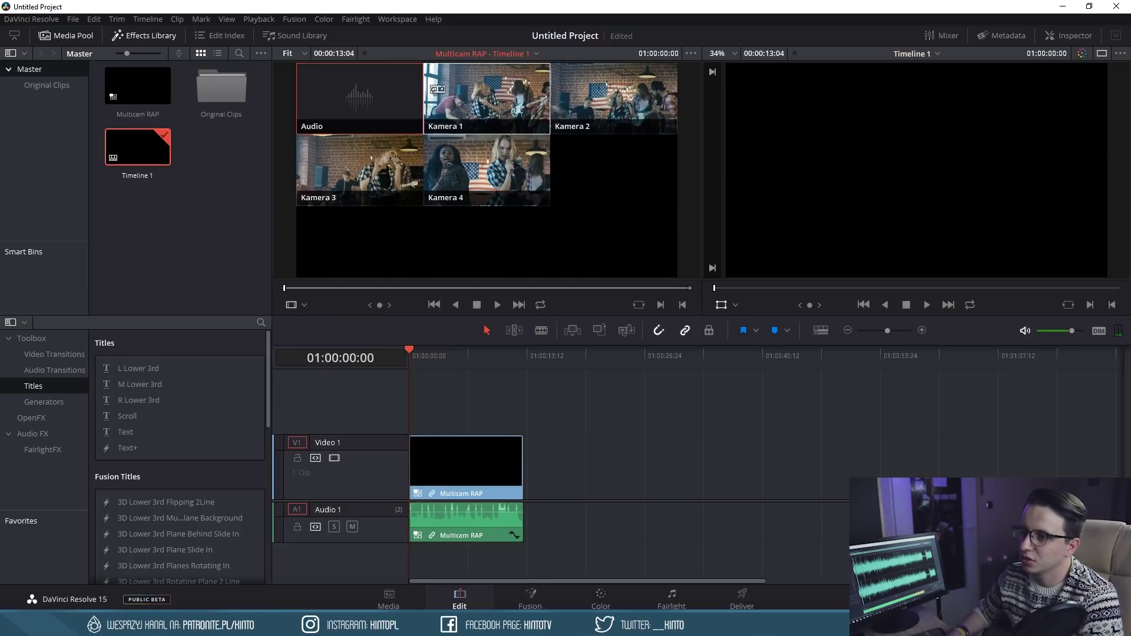
Show Multicam RAP's Audio and Kamera 1–4 angles in Multicam mode, playhead at 01:00:00:00.
left_click(301, 305)
left_click(328, 372)
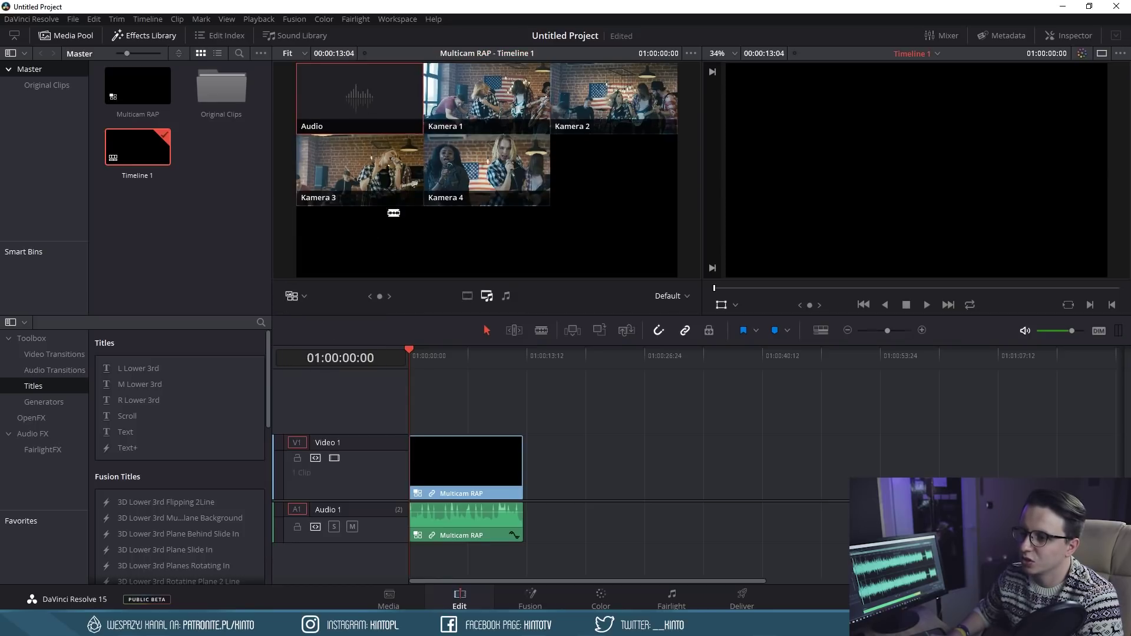
left_click_drag(415, 349, 433, 351)
left_click(737, 307)
left_click(791, 248)
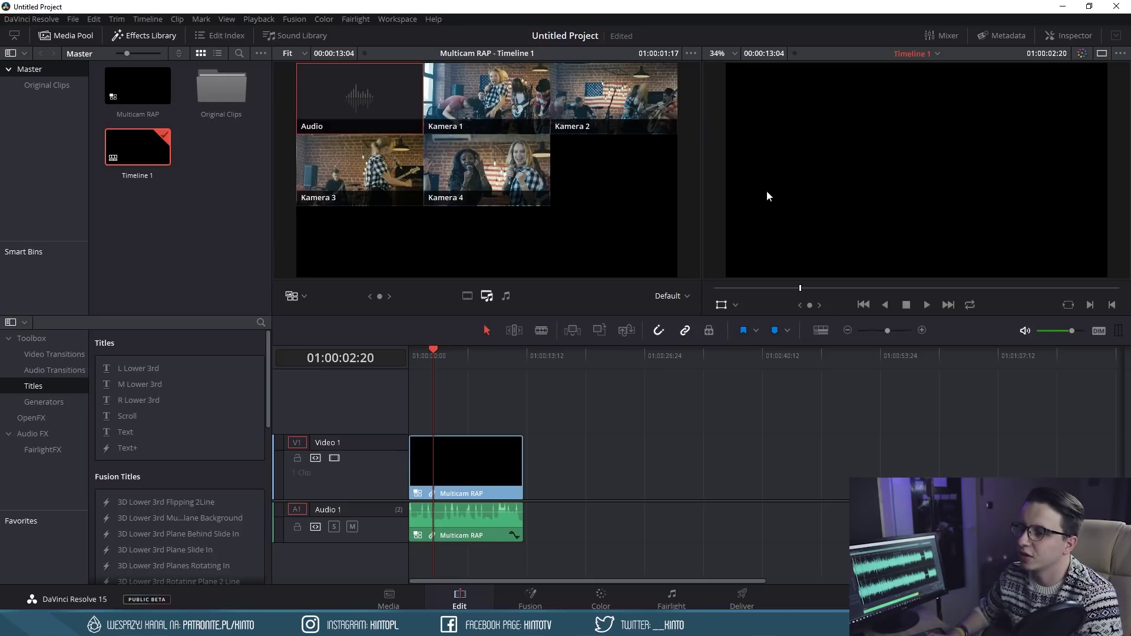
left_click_drag(432, 352, 386, 352)
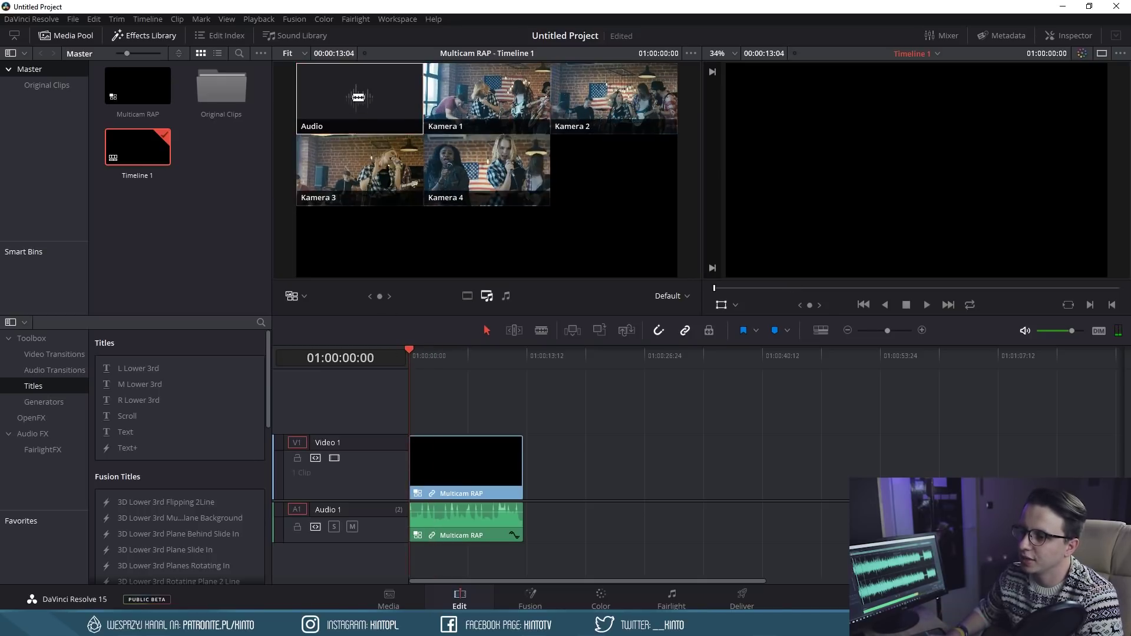
left_click(295, 297)
left_click(320, 361)
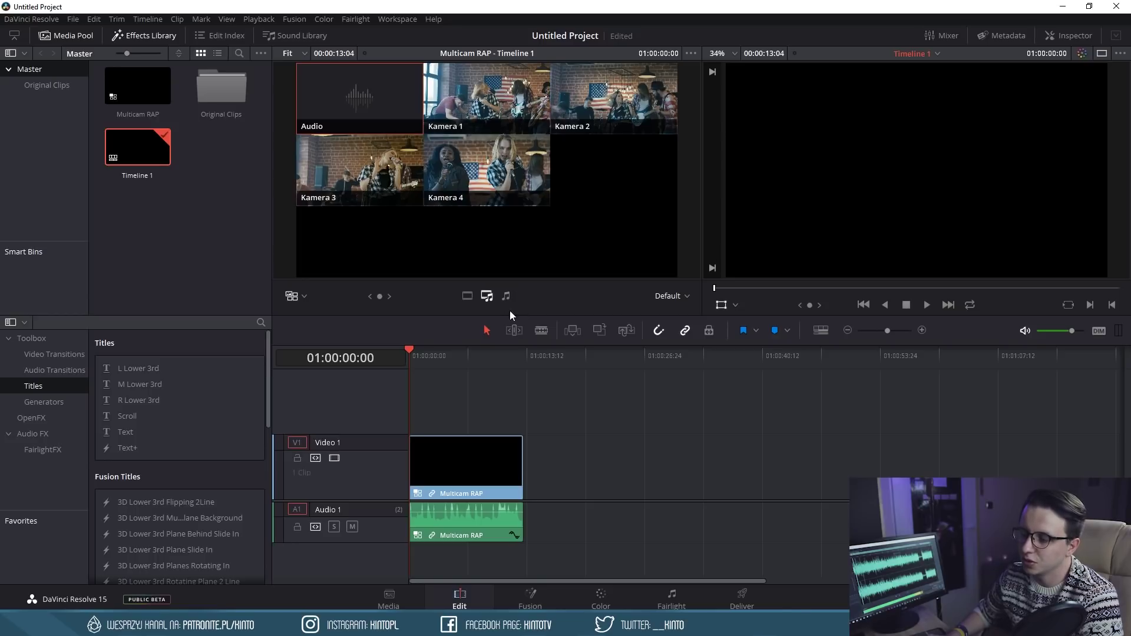
Cut to Kamera 4 with video-only switching, then switch to audio-only cuts.
left_click(467, 298)
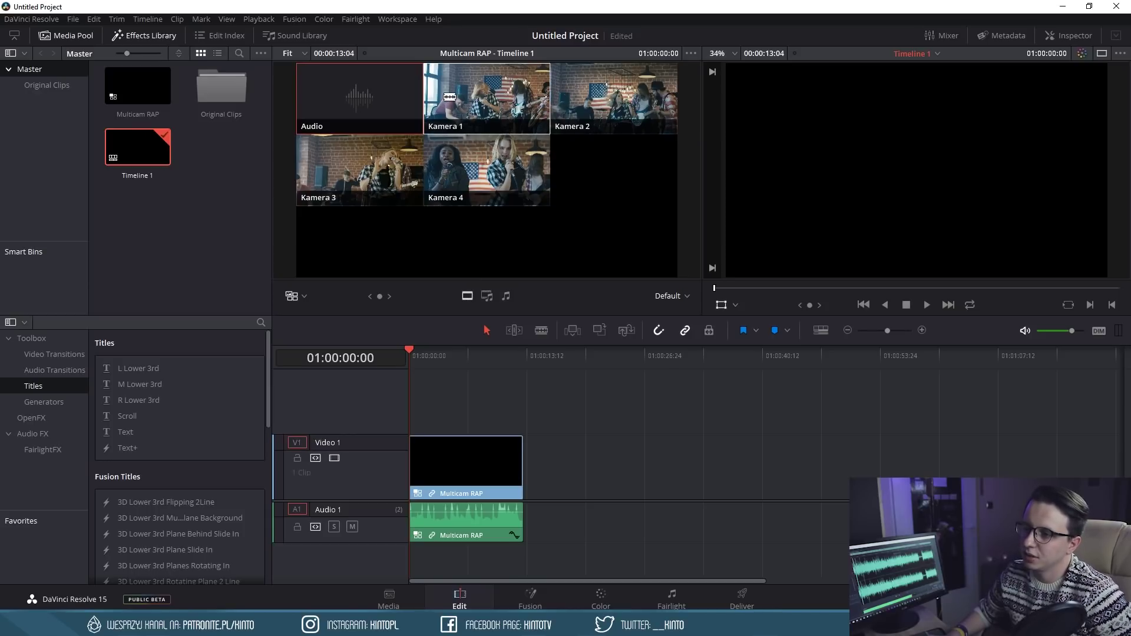
left_click(459, 170)
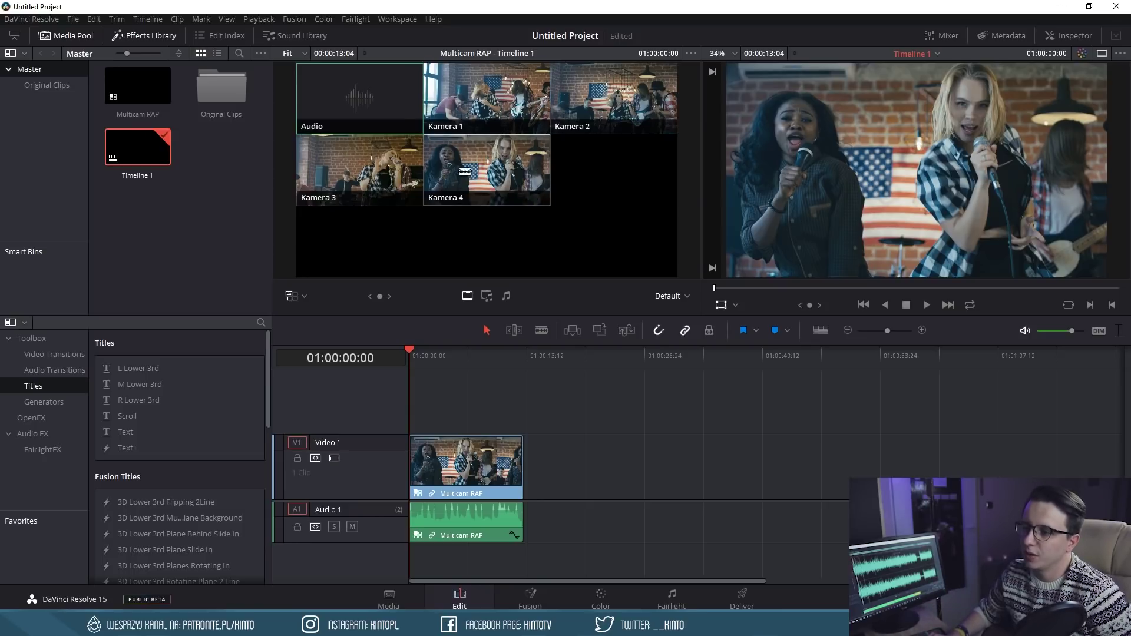
left_click(508, 298)
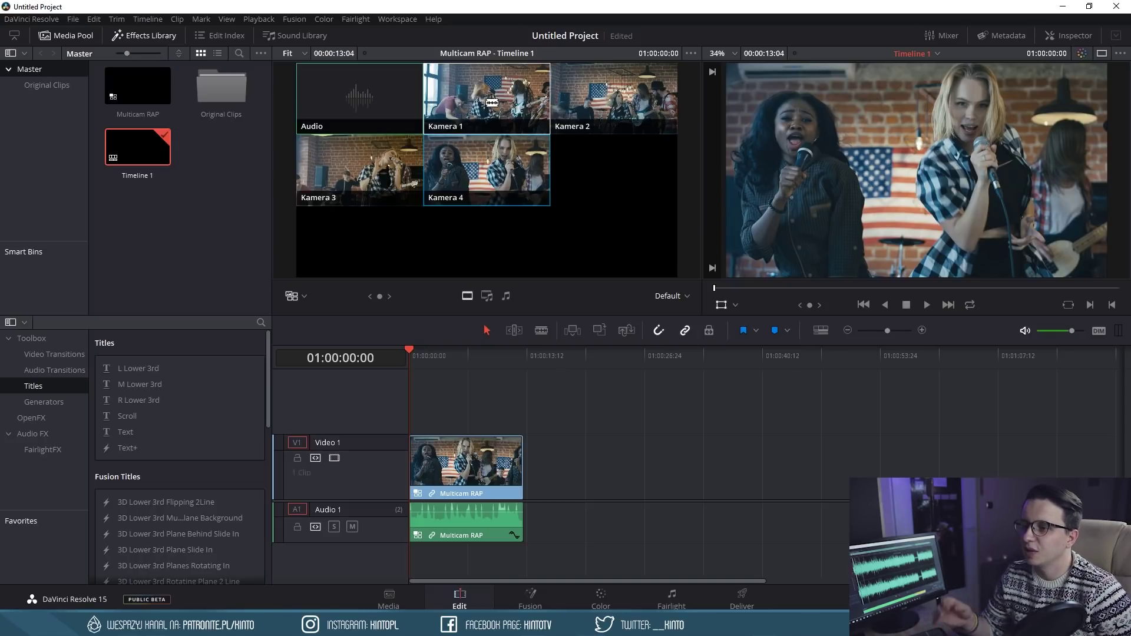
Pick the Audio angle for sound and try the 4x4, 1x1 and 1x2 angle layouts.
left_click(360, 78)
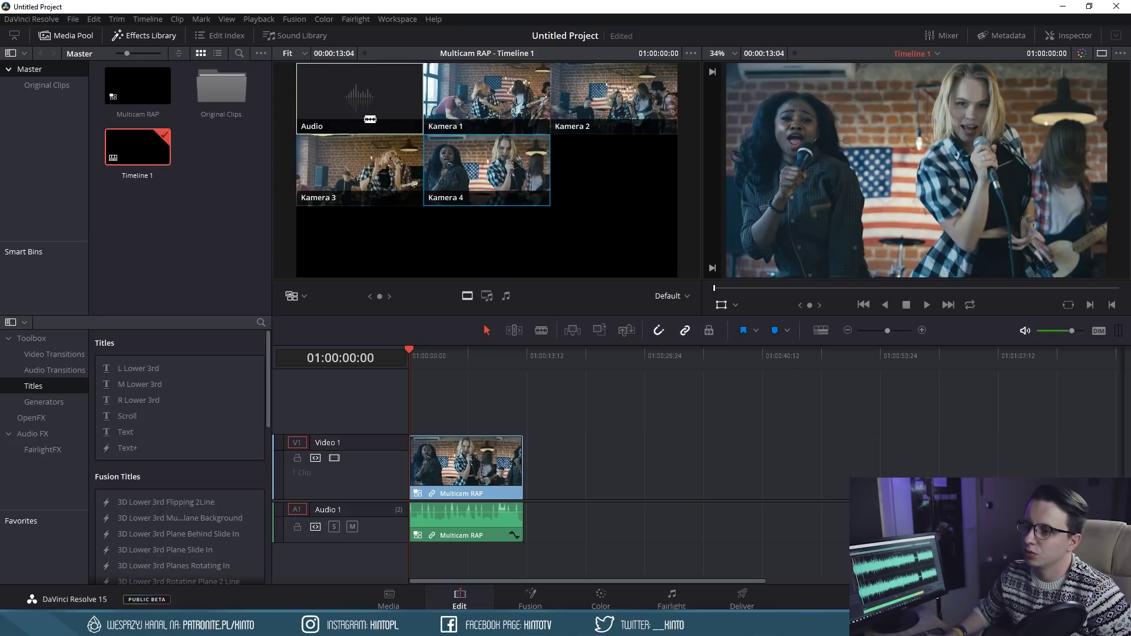
left_click(666, 299)
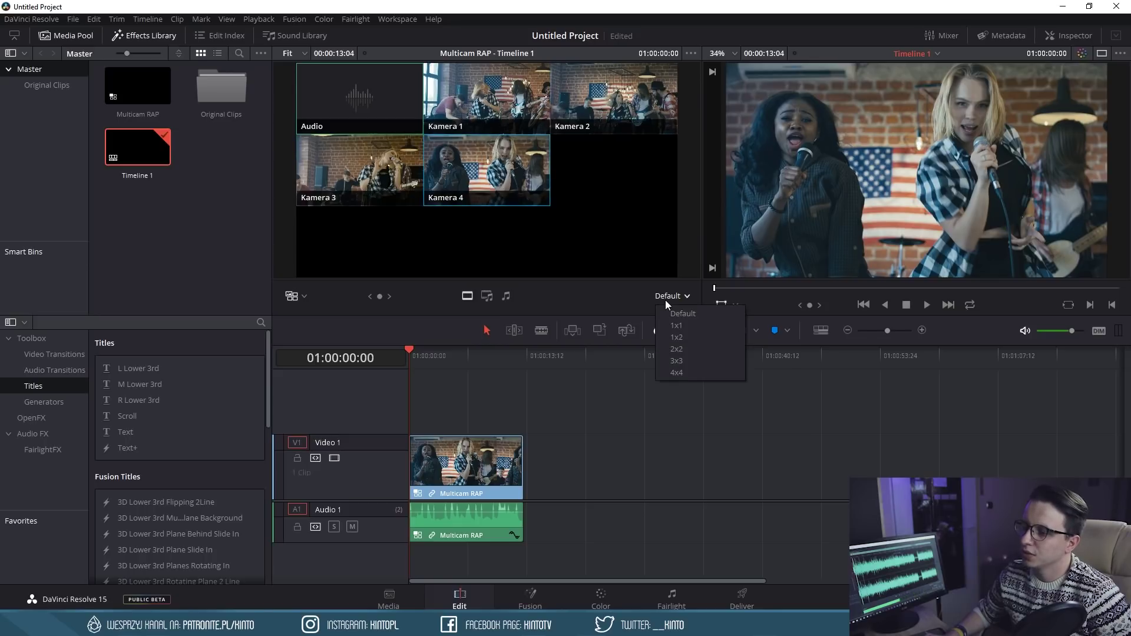
left_click(678, 373)
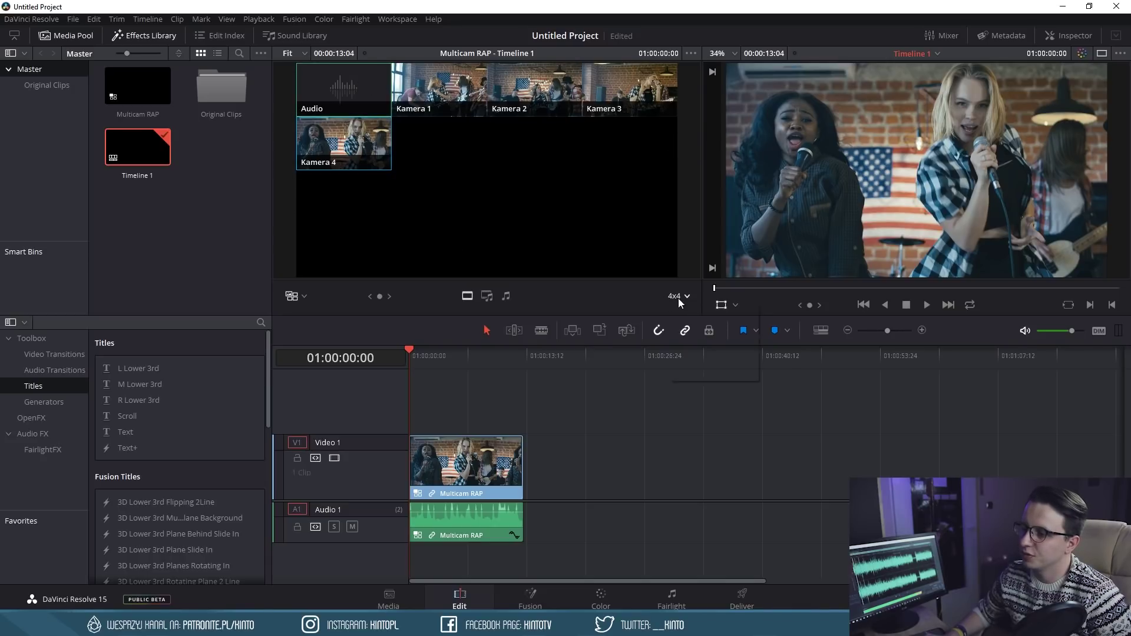
left_click(688, 325)
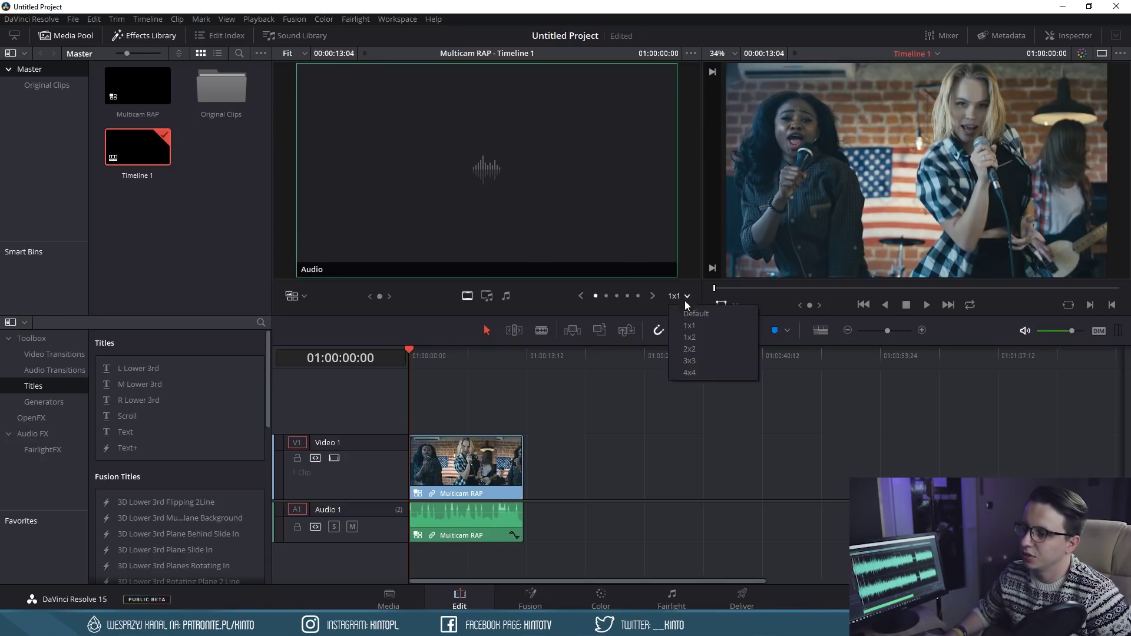
left_click(690, 337)
Page forward and back through the angle pages in the 1x2 layout.
left_click(653, 296)
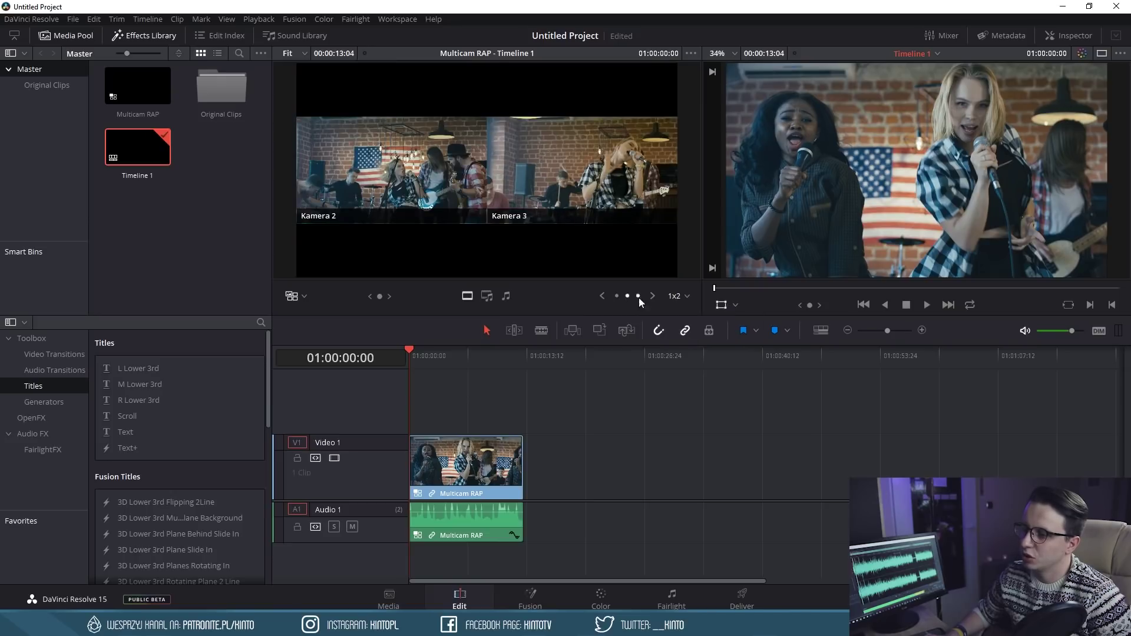
left_click(656, 296)
left_click(602, 296)
left_click(603, 295)
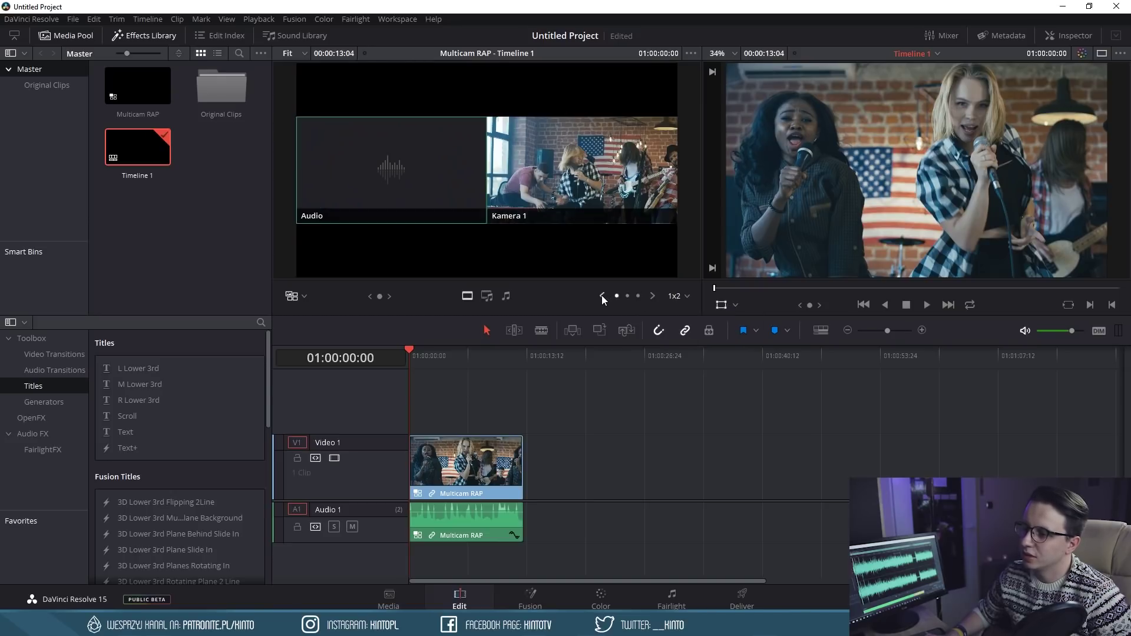
left_click(653, 296)
left_click(653, 297)
left_click(603, 294)
left_click(603, 294)
Set the angle layout to a 3x3 grid and select Multicam RAP in the timeline.
left_click(674, 295)
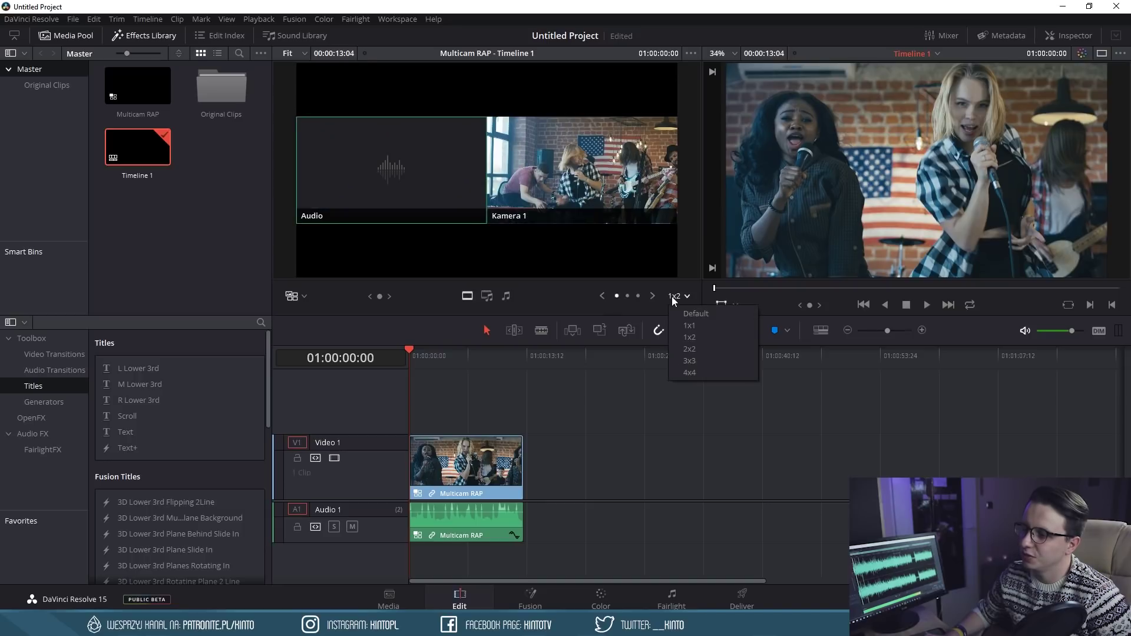
left_click(695, 360)
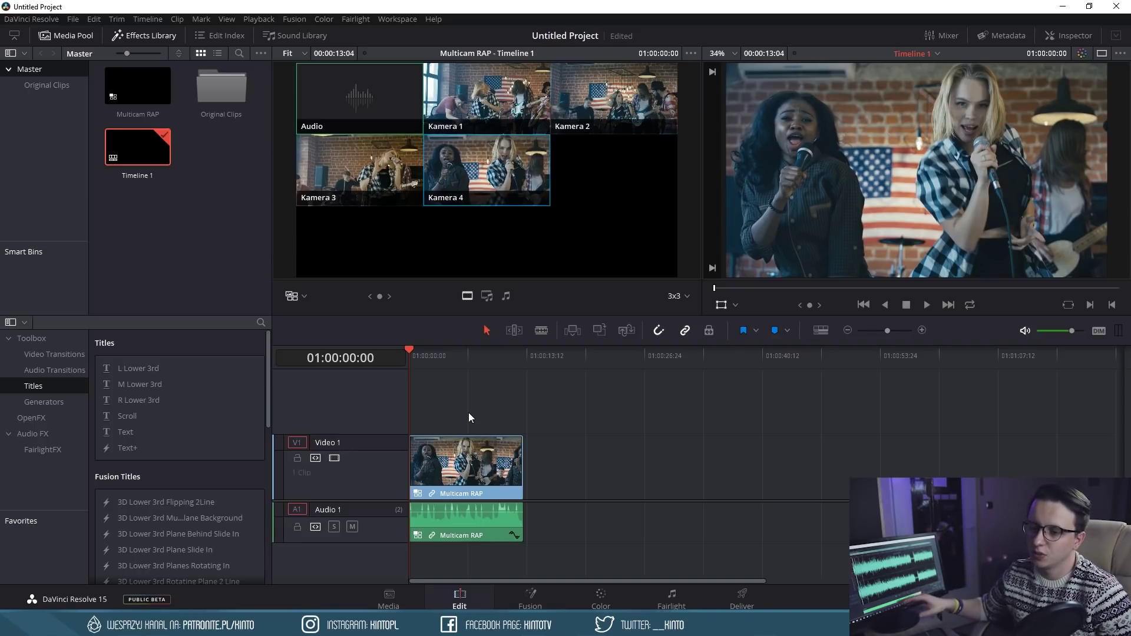
left_click(465, 452)
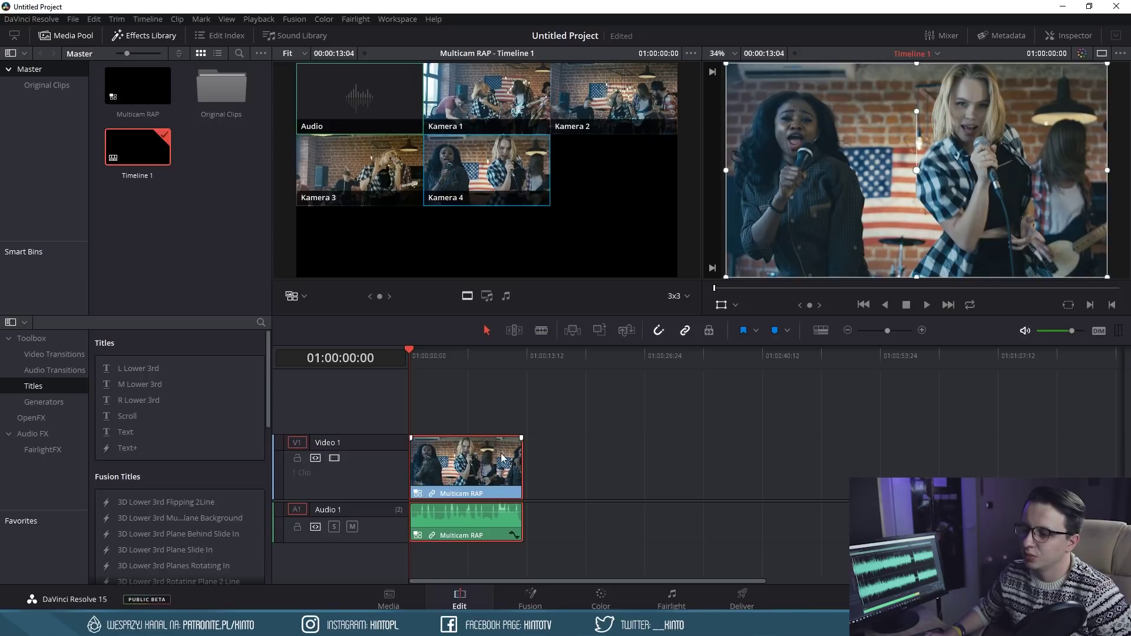
Open Multicam RAP in the timeline and scroll through its stacked angle tracks.
right_click(450, 447)
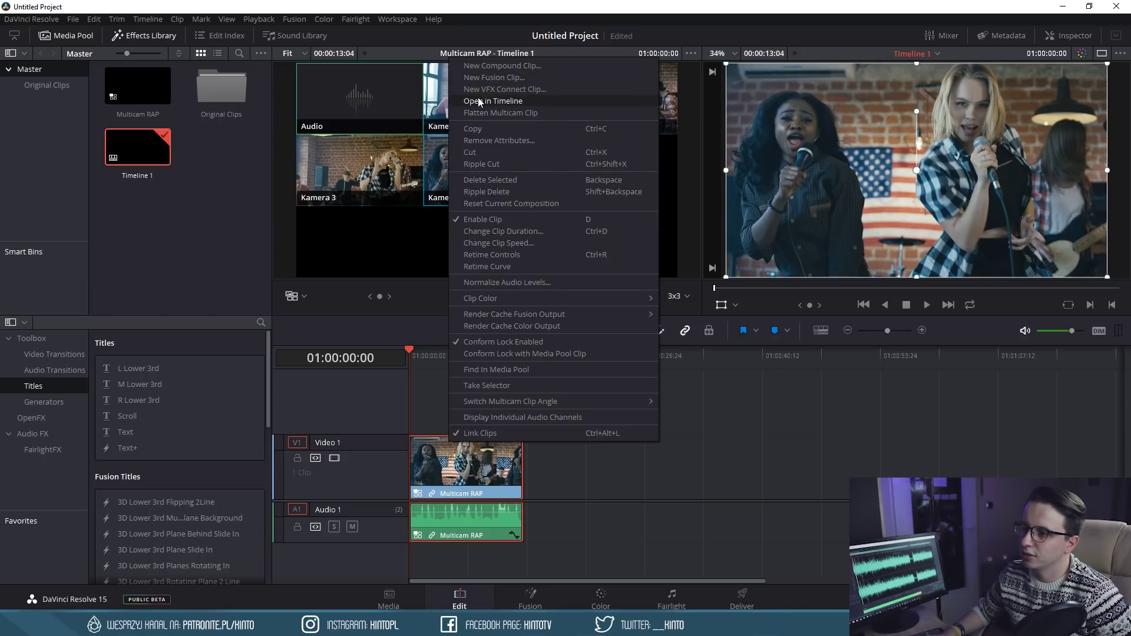
left_click(499, 101)
scroll(436, 377, "up", 2)
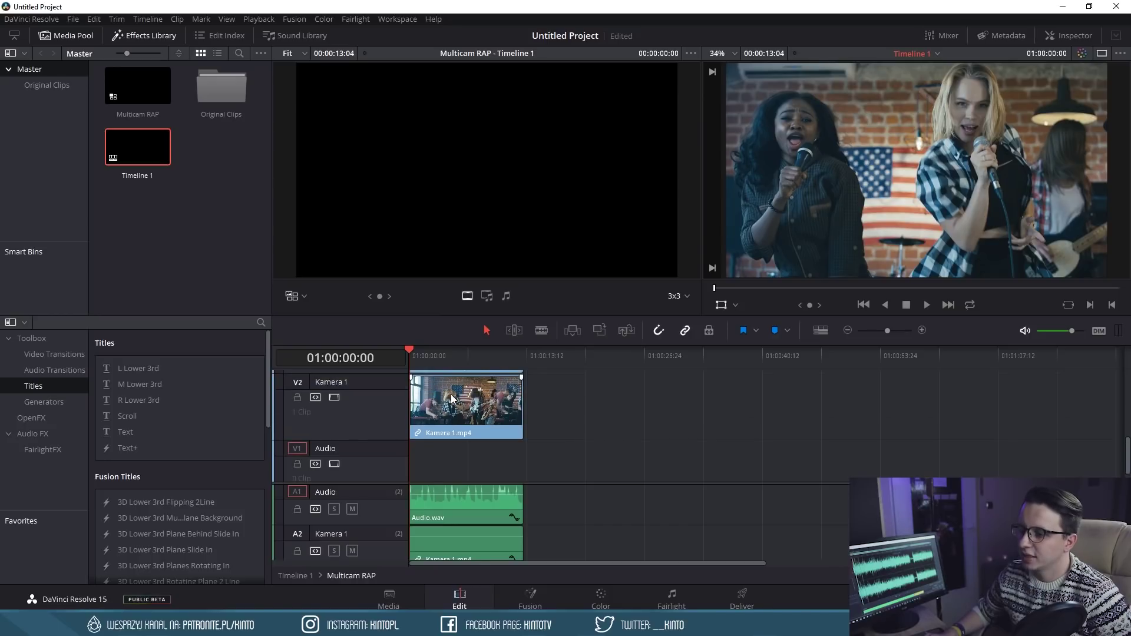
scroll(451, 395, "up", 3)
scroll(452, 398, "up", 1)
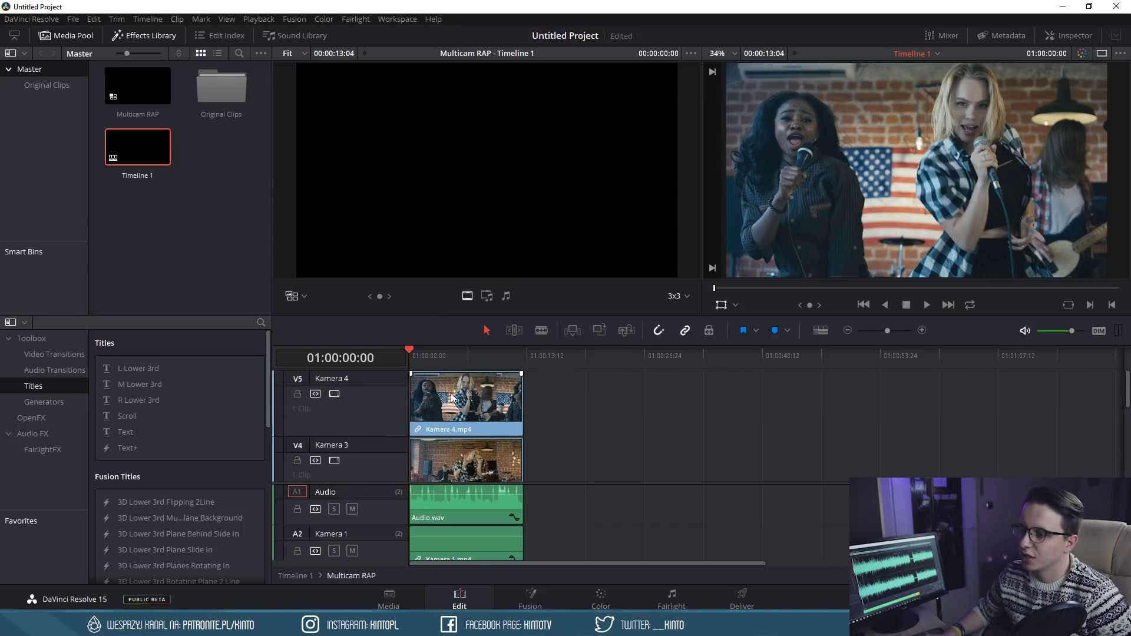
scroll(455, 386, "down", 1)
scroll(454, 382, "down", 1)
scroll(454, 383, "down", 1)
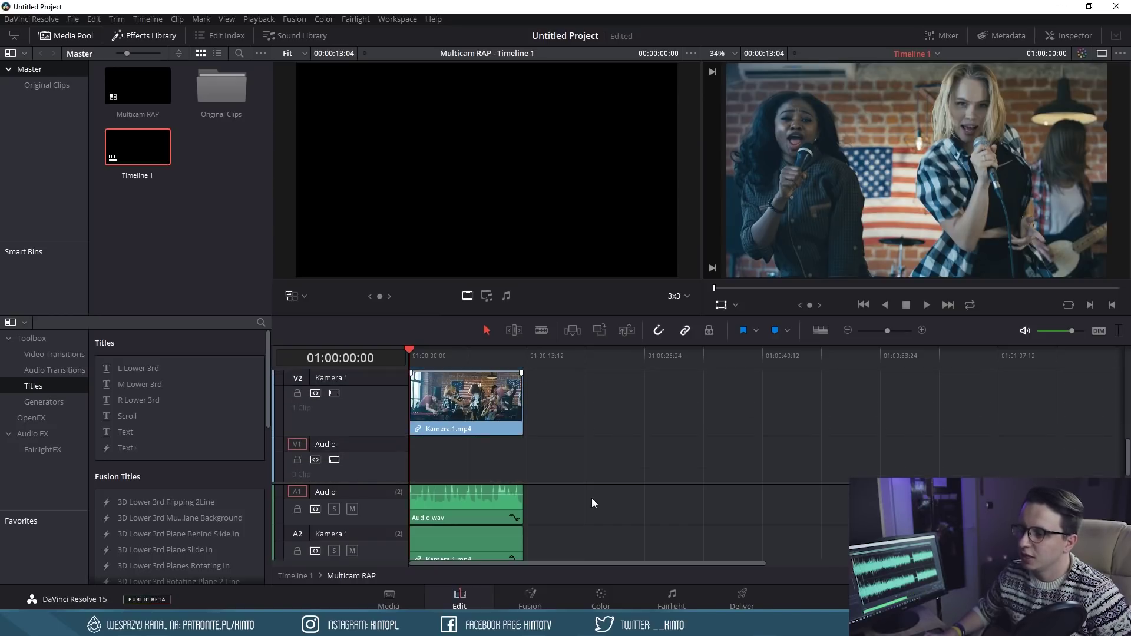
scroll(591, 501, "down", 2)
scroll(589, 503, "up", 1)
scroll(589, 503, "up", 1)
scroll(454, 412, "up", 1)
scroll(448, 413, "up", 1)
scroll(448, 413, "up", 1)
Scrub and scroll to inspect Kamera 1–4 on V1–V5 and Audio.wav on A1.
left_click_drag(441, 416, 472, 419)
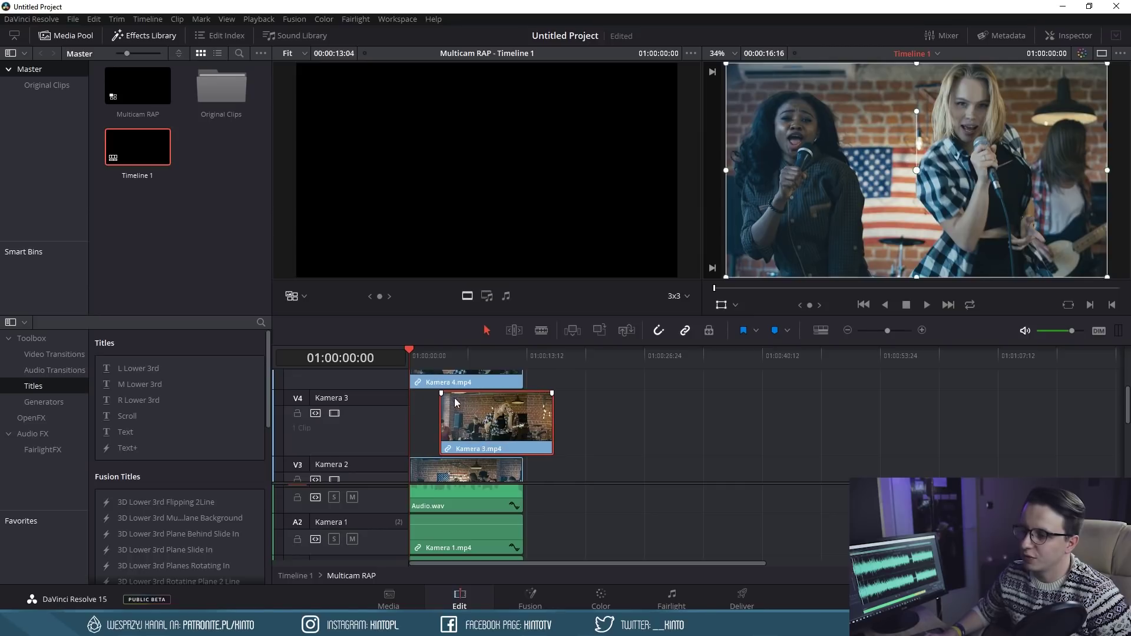
scroll(462, 476, "down", 1)
scroll(461, 472, "down", 1)
scroll(461, 472, "up", 1)
scroll(458, 451, "up", 1)
scroll(458, 451, "up", 1)
left_click_drag(461, 418, 430, 419)
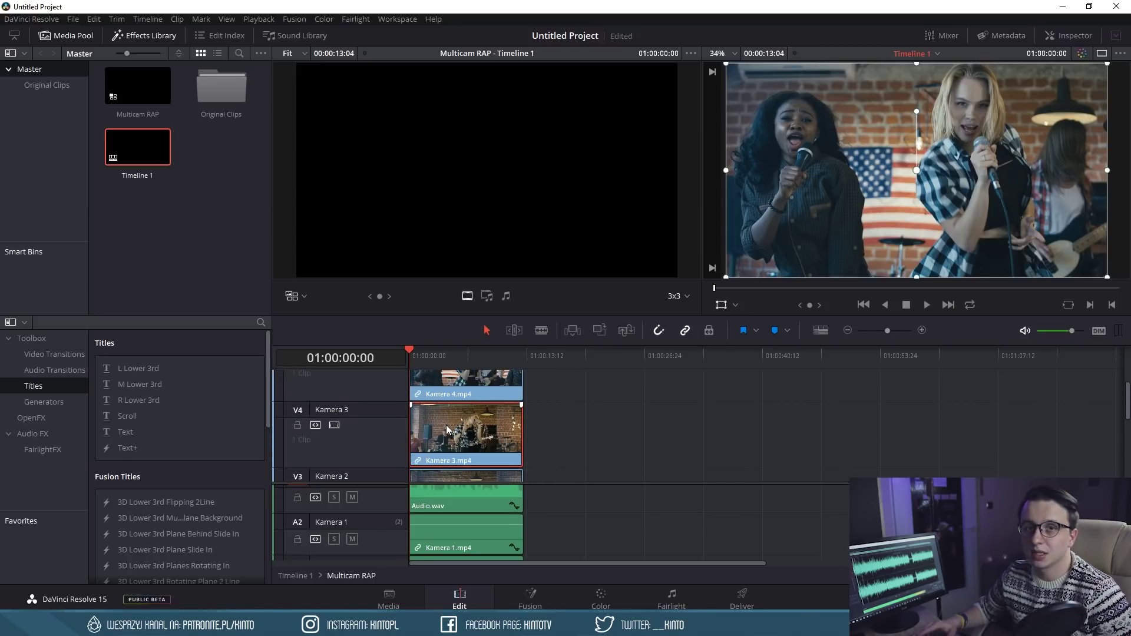
scroll(491, 416, "down", 1)
scroll(499, 411, "down", 1)
scroll(500, 411, "down", 1)
scroll(486, 521, "up", 1)
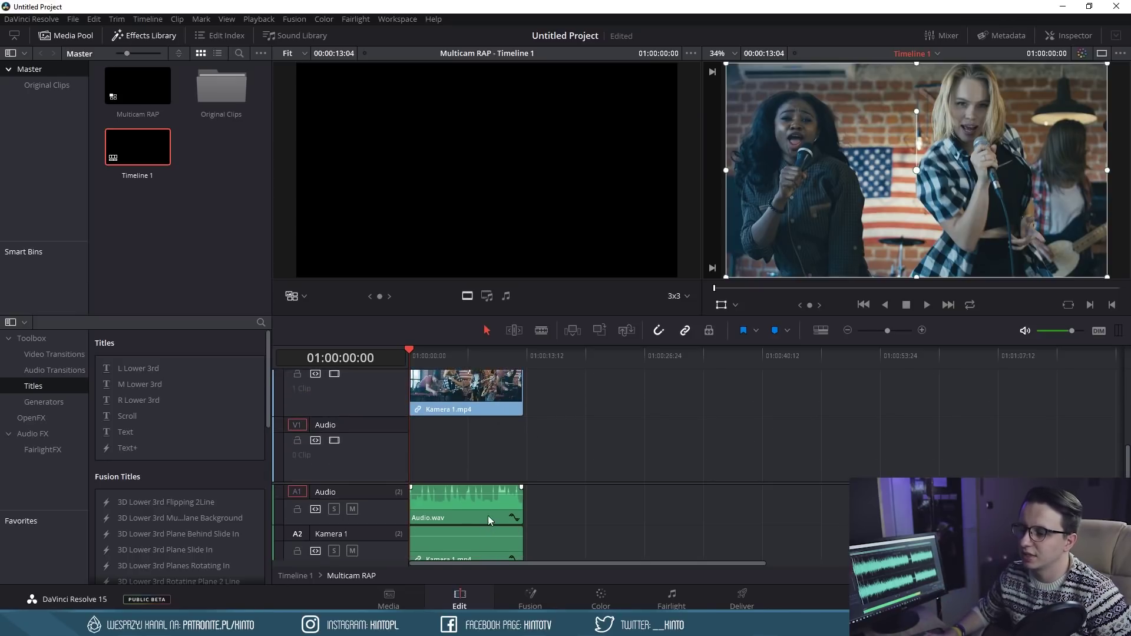
Unlink Kamera 1's audio from its video in the multicam timeline.
left_click(472, 503)
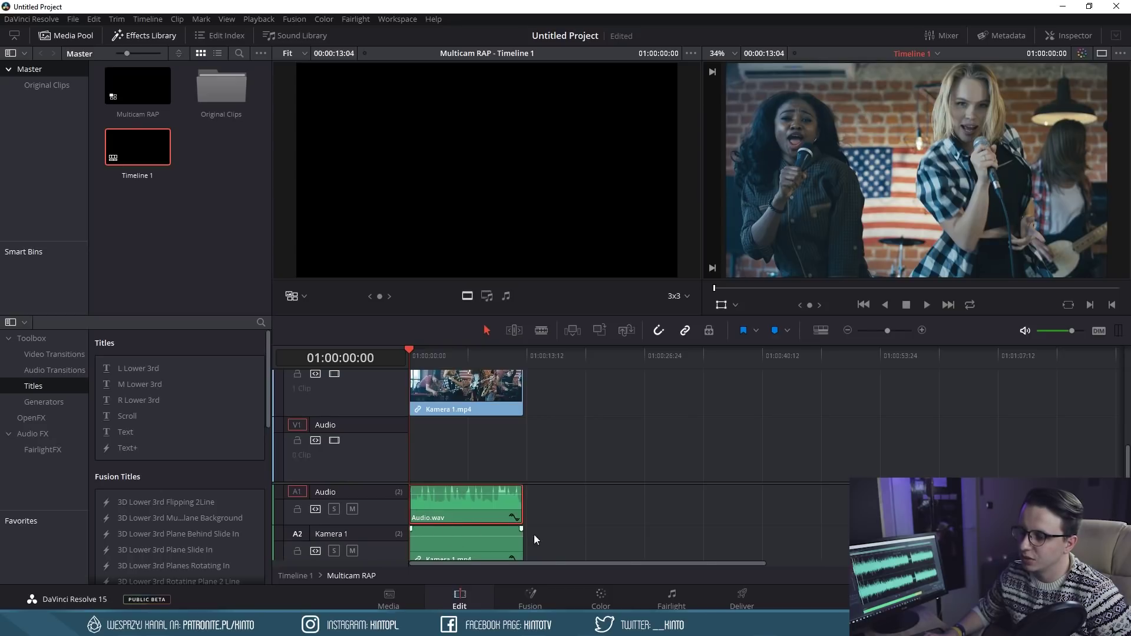
scroll(534, 535, "down", 1)
left_click(473, 520)
scroll(502, 489, "up", 1)
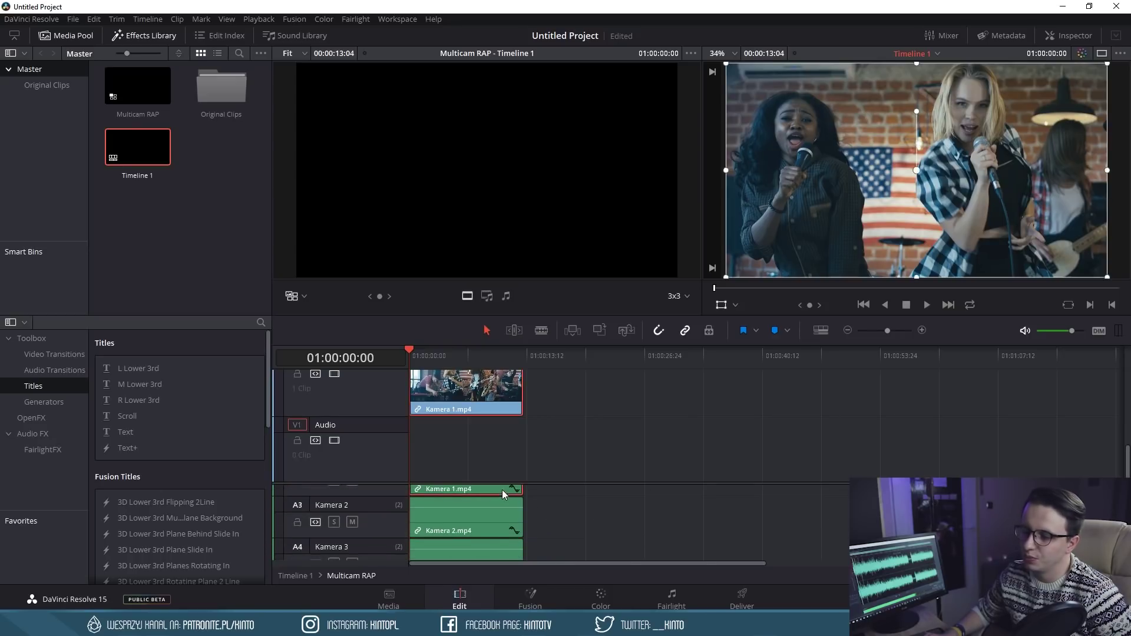
scroll(492, 493, "down", 1)
scroll(472, 494, "up", 1)
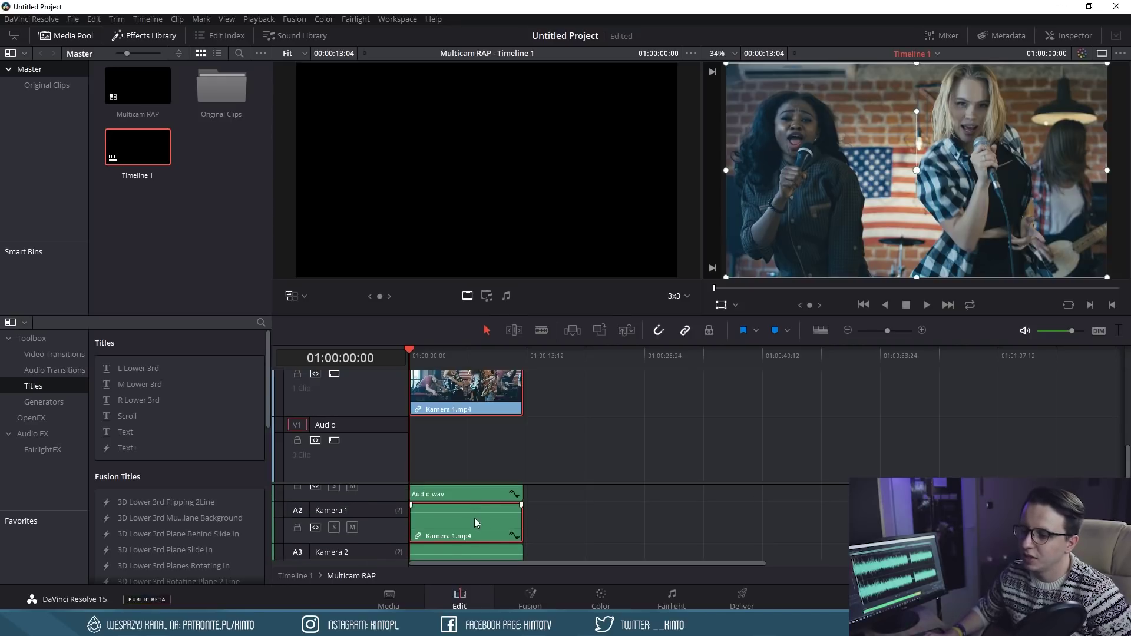
right_click(475, 518)
left_click(515, 507)
Unlink the audio of Kamera 2, Kamera 4 and Kamera 3 from their video.
scroll(479, 534, "down", 1)
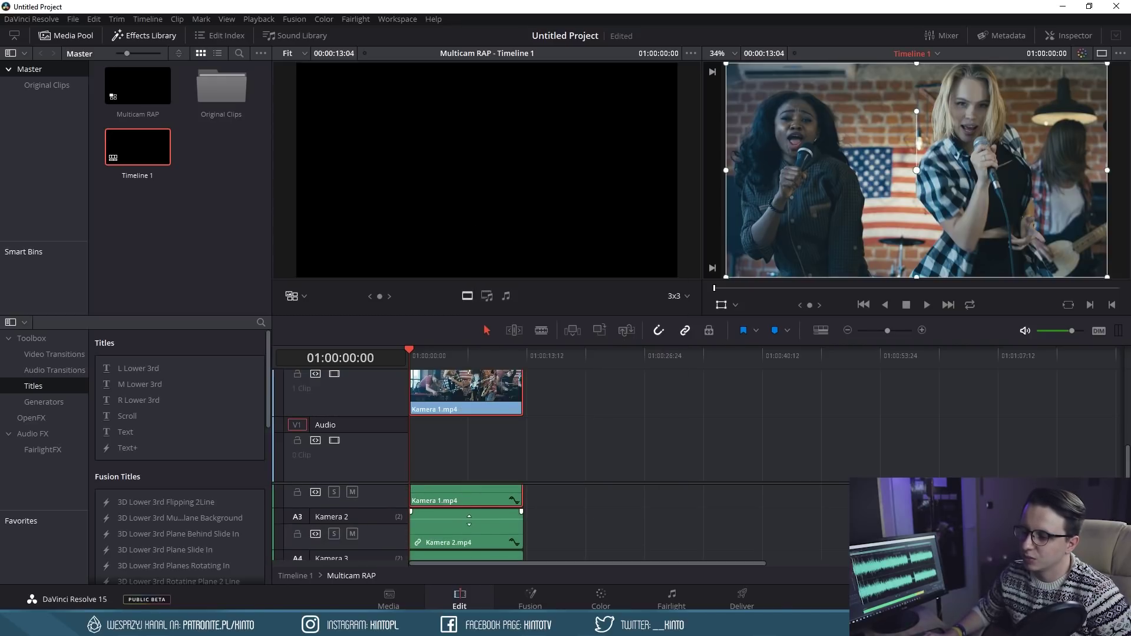
right_click(477, 513)
left_click(541, 507)
scroll(454, 540, "down", 1)
scroll(463, 533, "down", 1)
right_click(484, 515)
left_click(531, 493)
right_click(491, 497)
left_click(542, 490)
Delete the Kamera 1 and Kamera 2 audio clips from A2 and A3.
scroll(588, 525, "up", 1)
scroll(588, 526, "up", 1)
scroll(583, 525, "up", 1)
left_click(478, 513)
key("Delete")
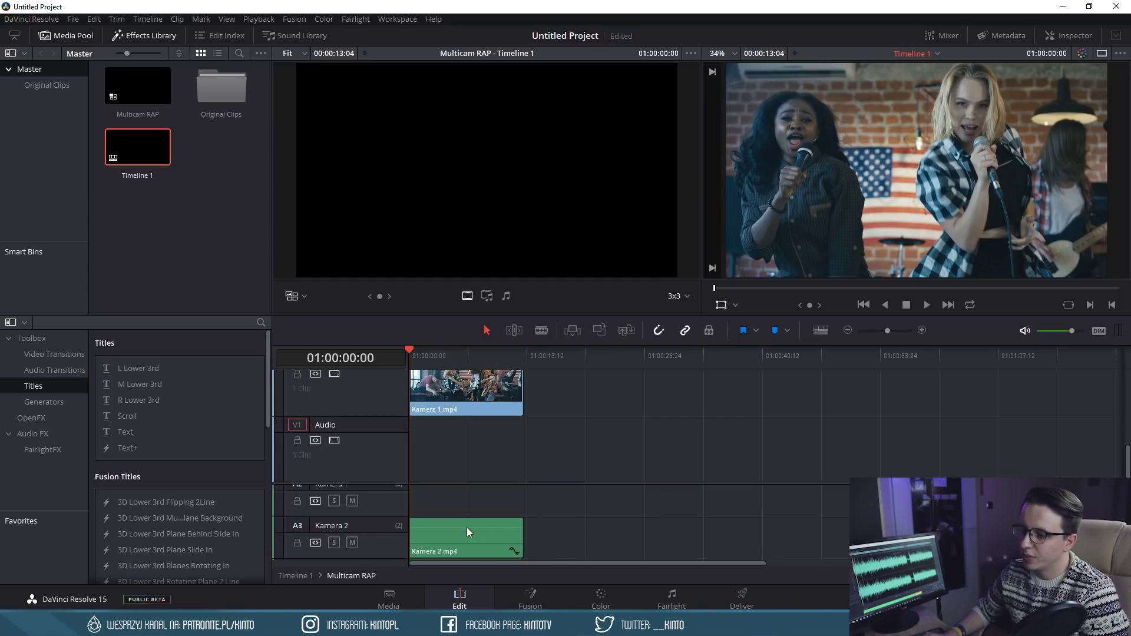
left_click(481, 534)
key("Delete")
Delete the Kamera 3 and Kamera 4 audio from A4 and A5, leaving Audio.wav.
scroll(536, 532, "down", 1)
left_click(481, 541)
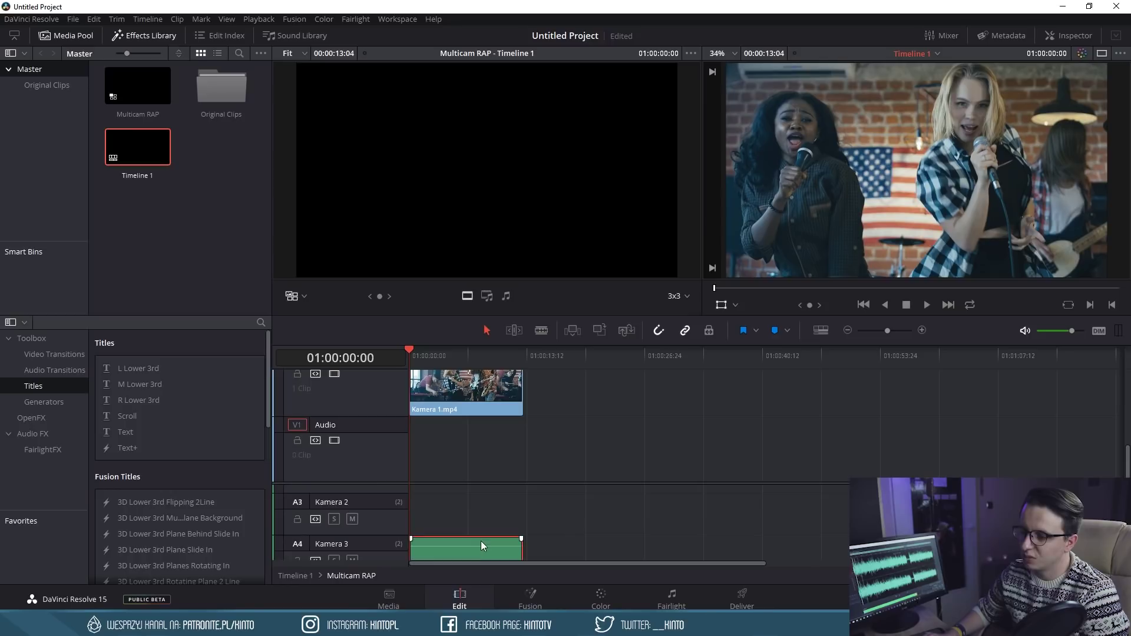
key("Delete")
scroll(550, 519, "down", 1)
left_click(468, 538)
key("Delete")
scroll(479, 521, "up", 3)
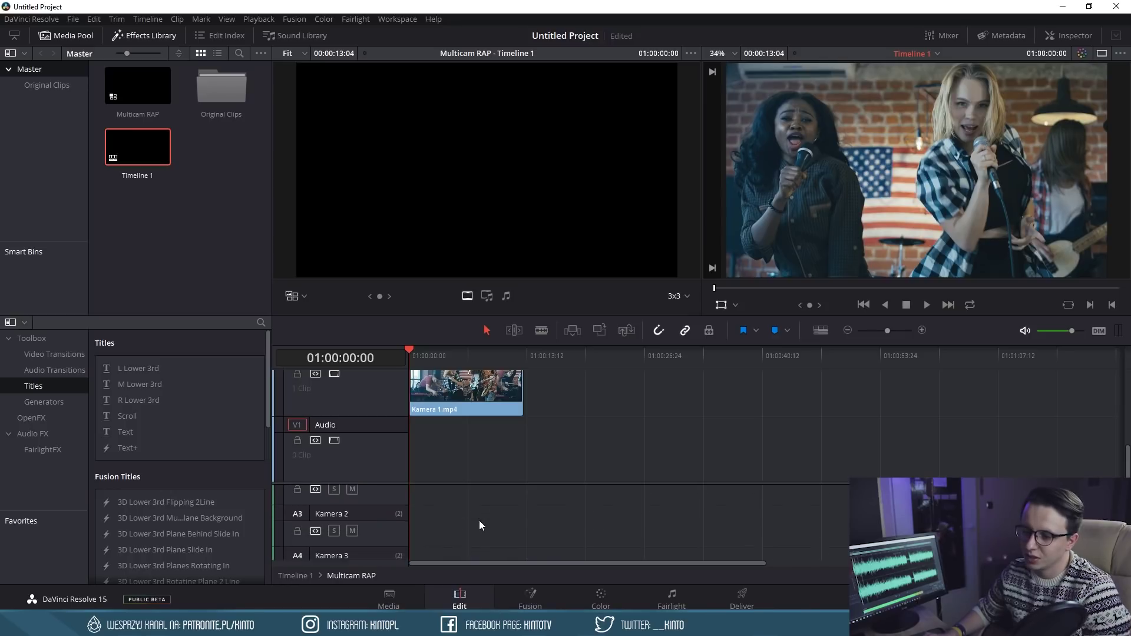
left_click(476, 518)
scroll(535, 423, "up", 2)
scroll(535, 423, "up", 2)
scroll(535, 423, "up", 2)
scroll(535, 423, "up", 1)
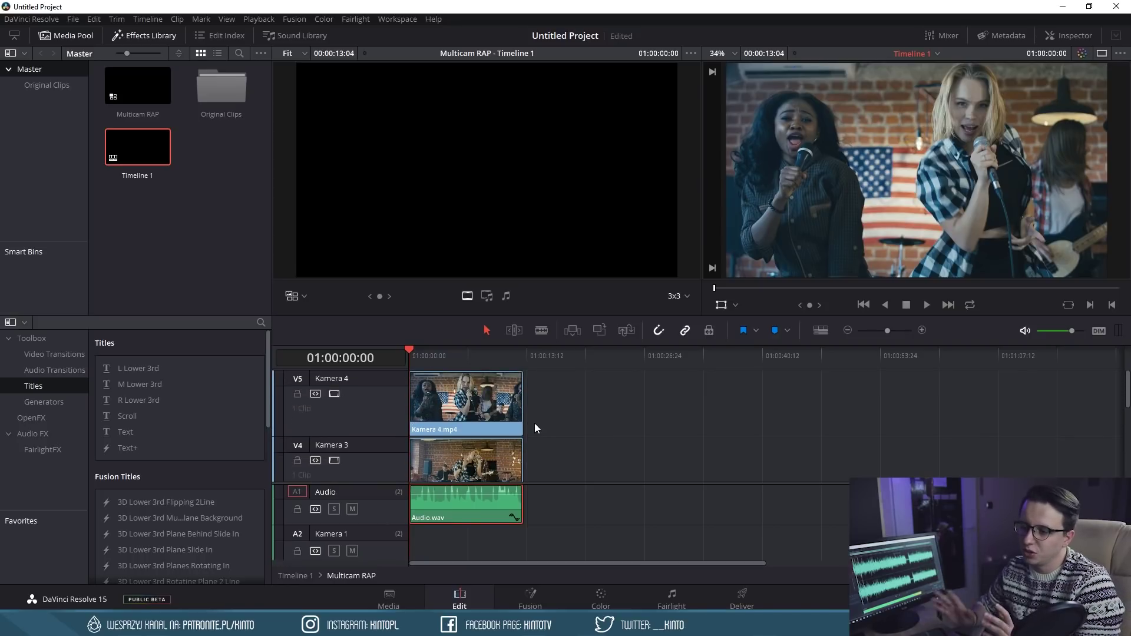
left_click(551, 415)
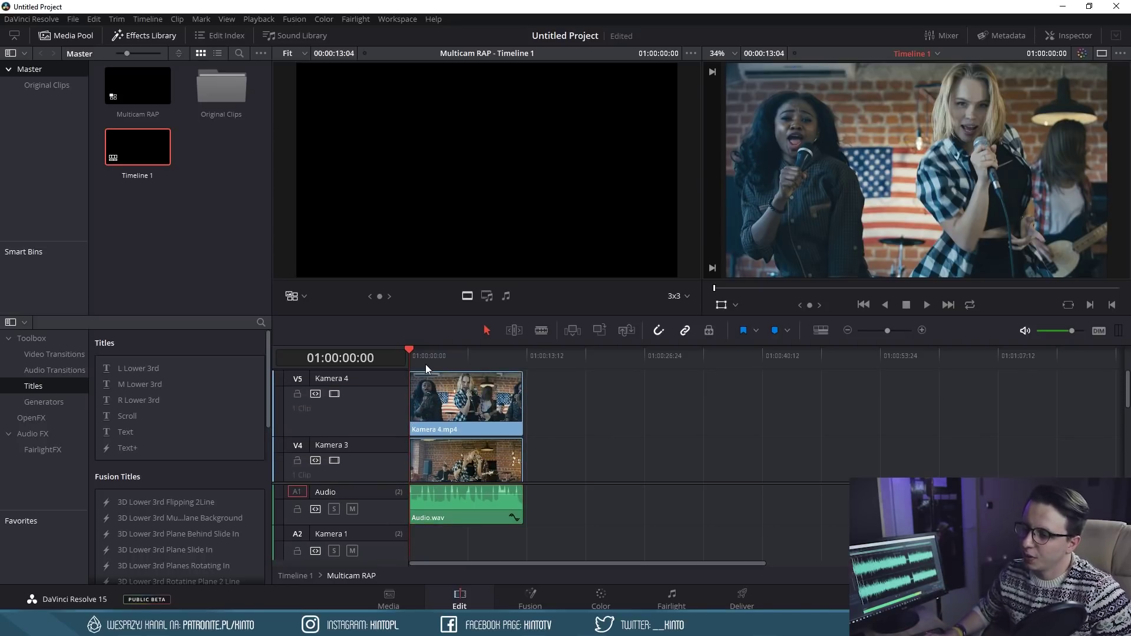
left_click_drag(412, 351, 437, 351)
scroll(459, 409, "down", 5)
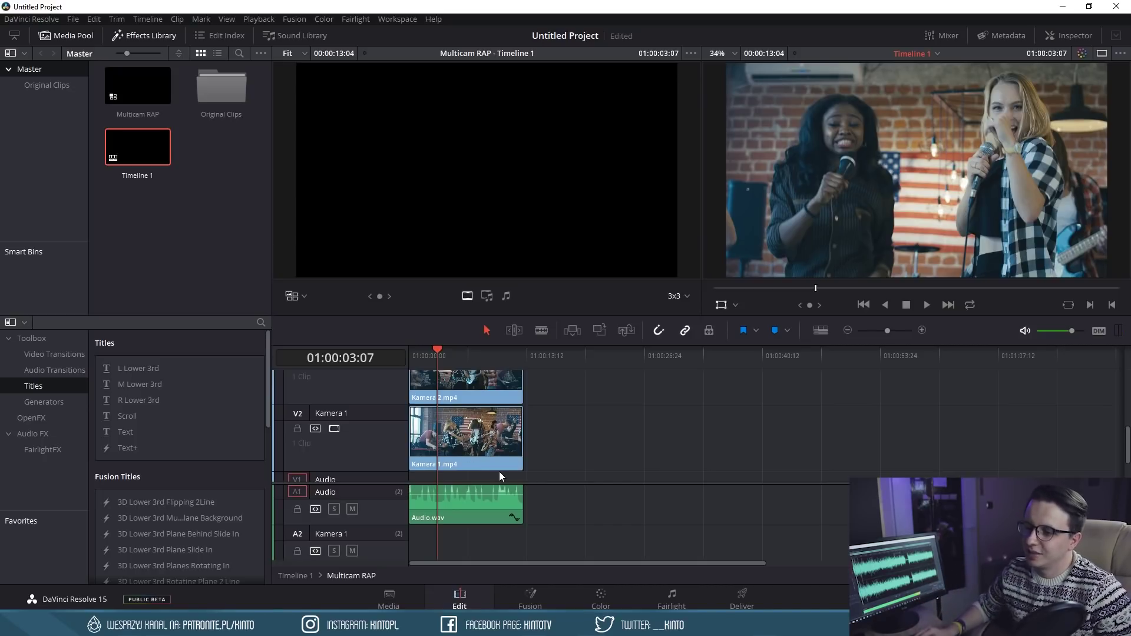
scroll(497, 471, "up", 3)
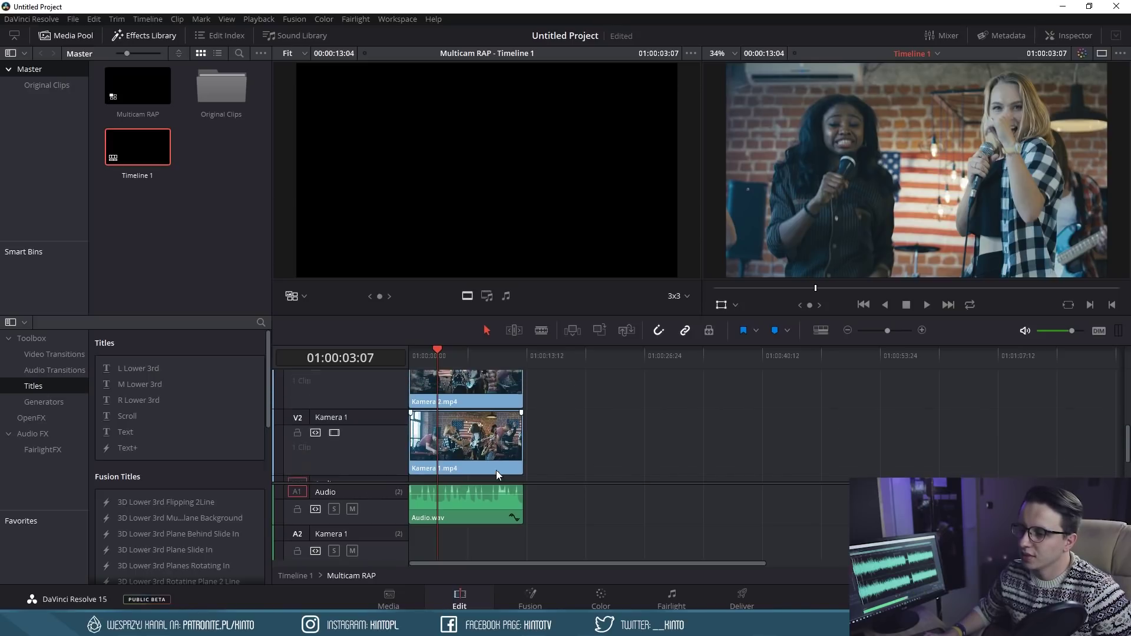
left_click(466, 398)
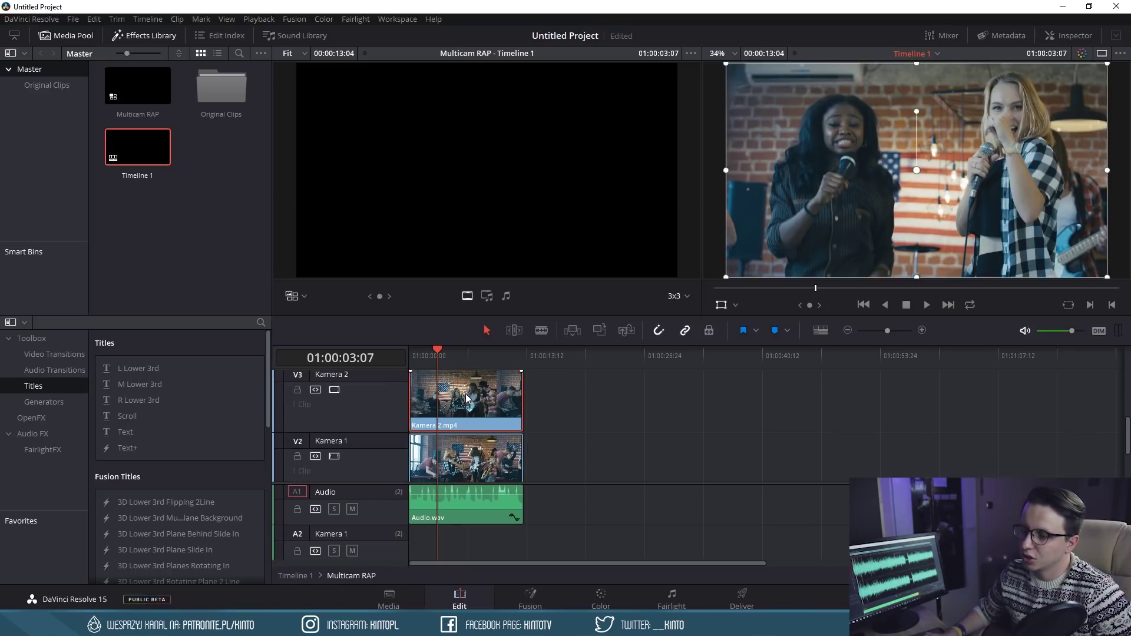
left_click(602, 598)
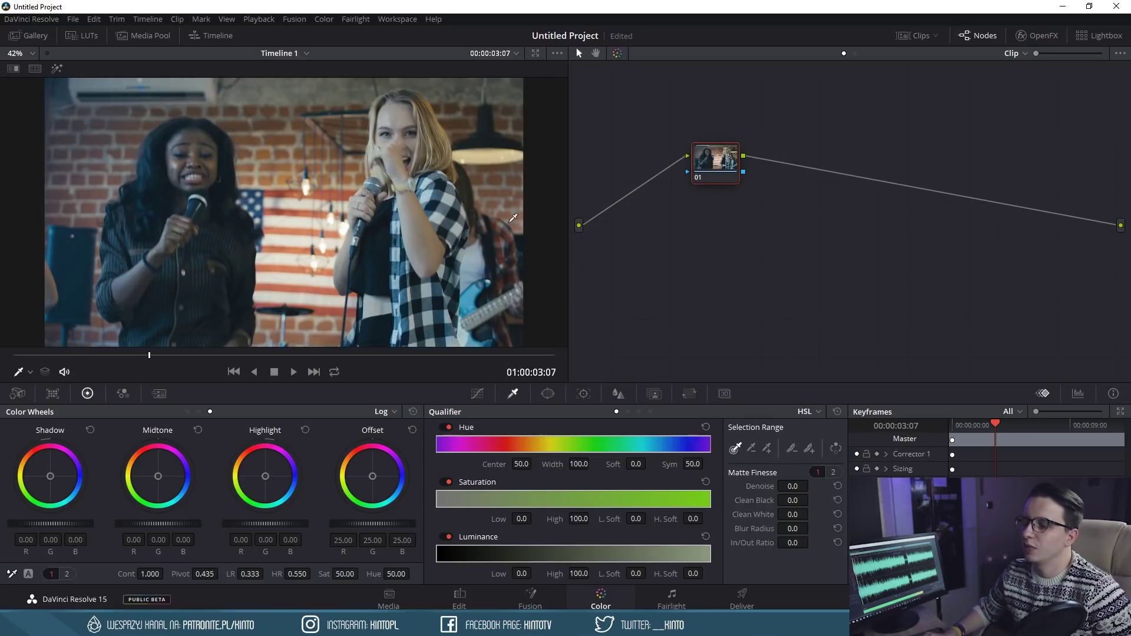
left_click(460, 598)
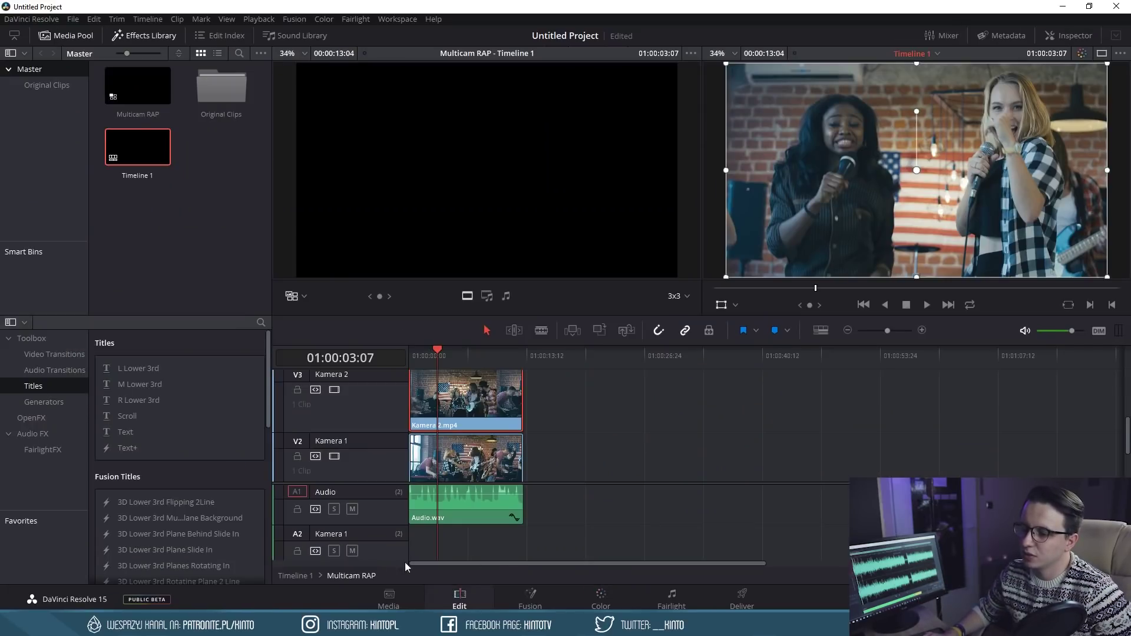
Return to Timeline 1 and set Playback proxy mode to Quarter Resolution.
left_click(309, 576)
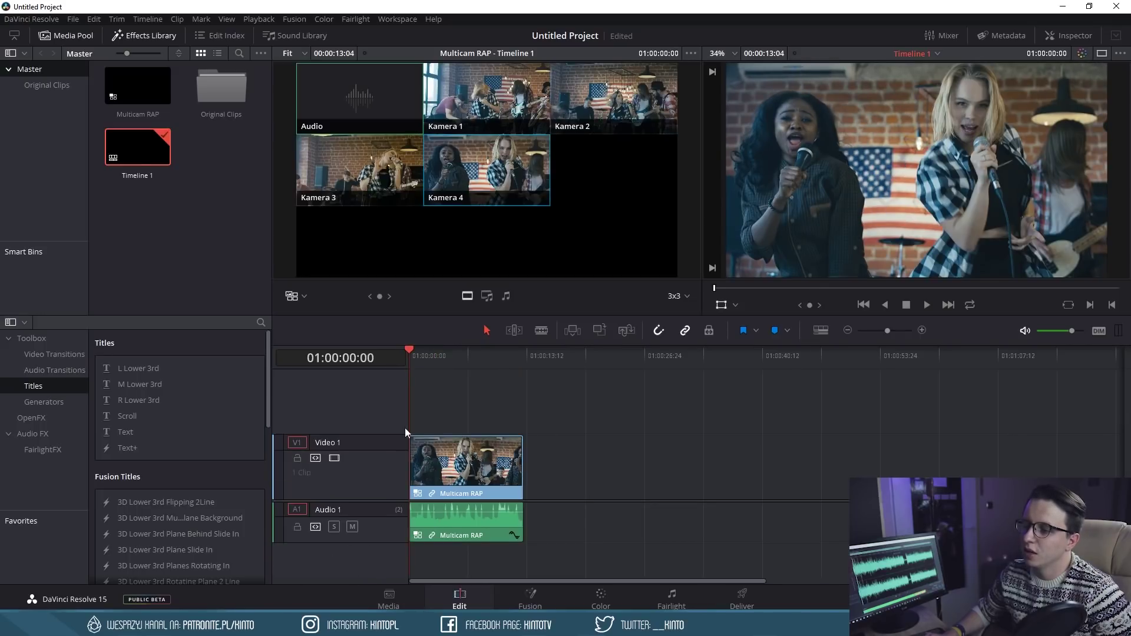
left_click_drag(447, 365, 398, 354)
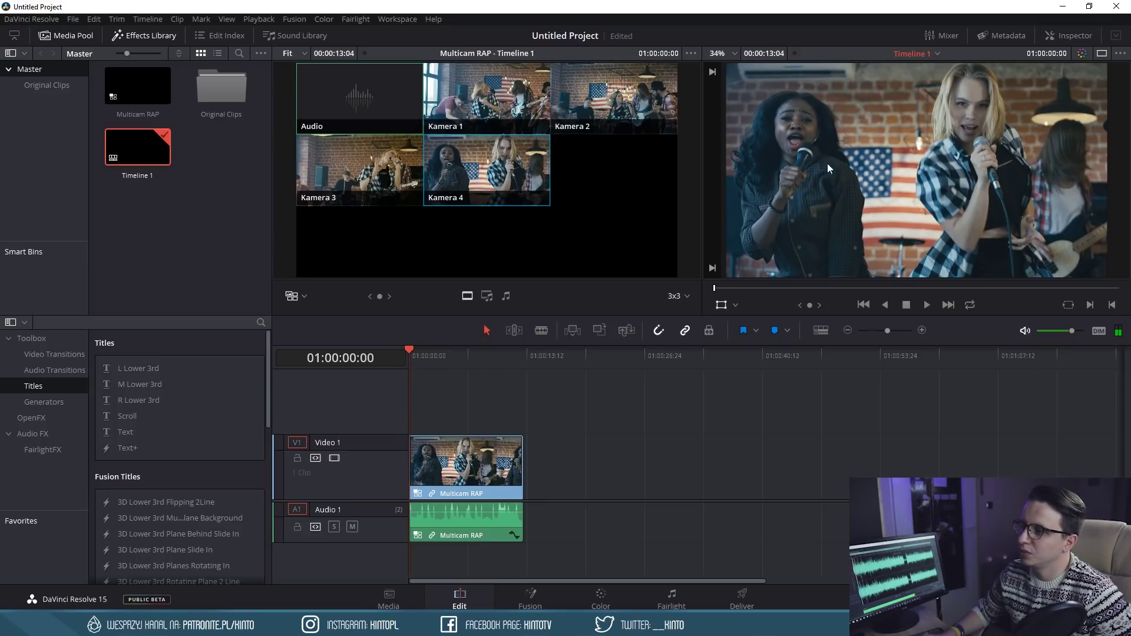
left_click(258, 19)
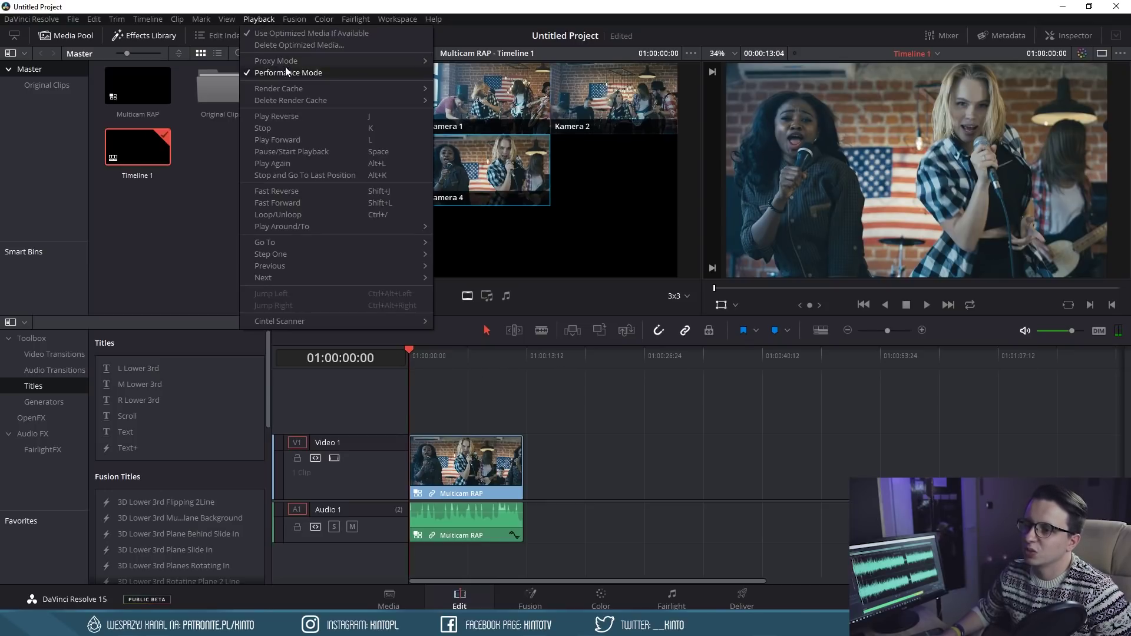
mouse_move(291, 60)
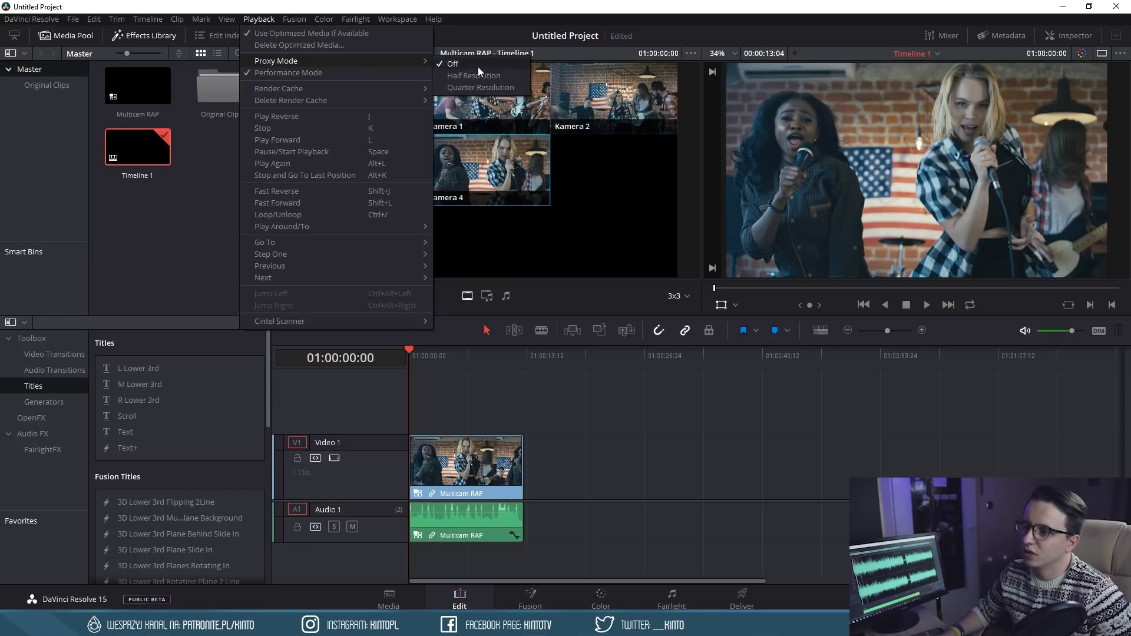
left_click(476, 89)
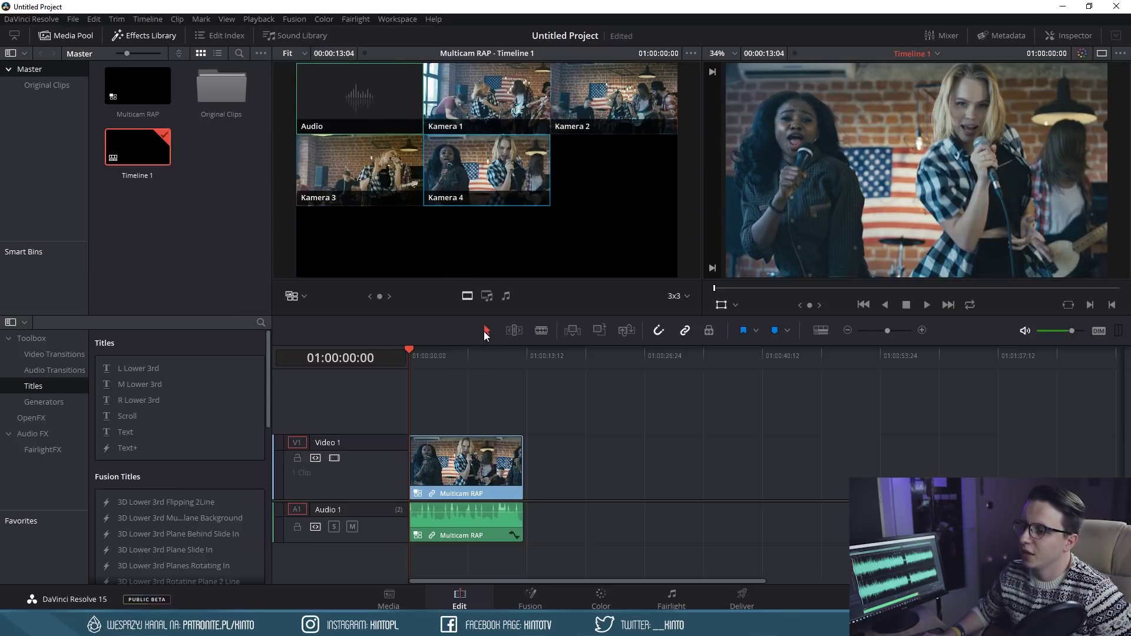
Test-play the timeline, then park the playhead back on the first frame.
left_click_drag(418, 358, 391, 354)
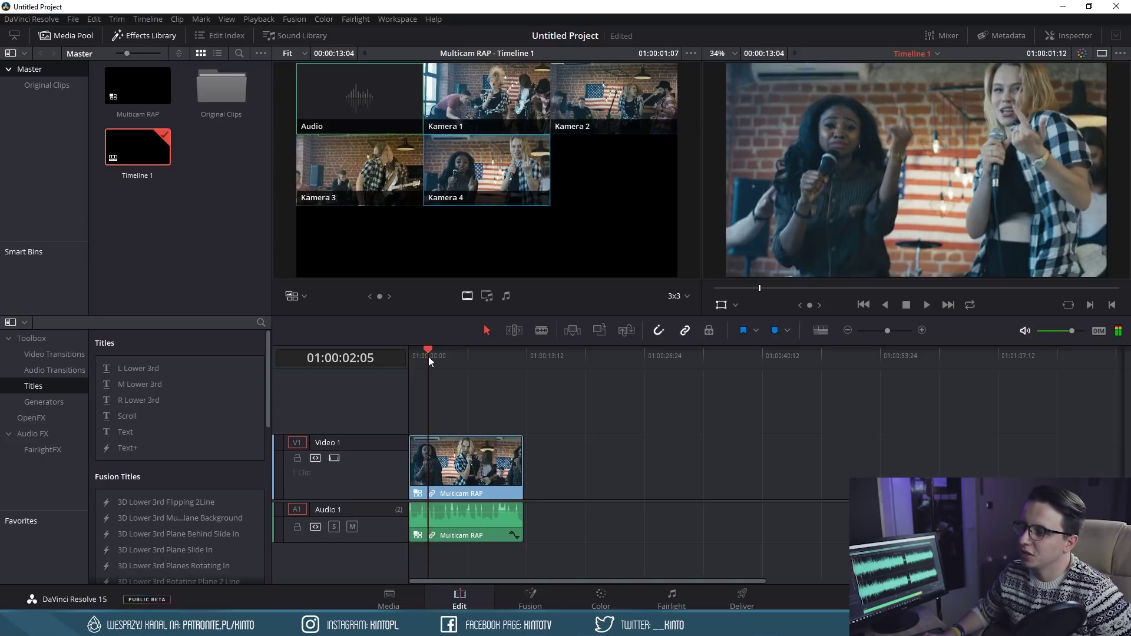
key("space")
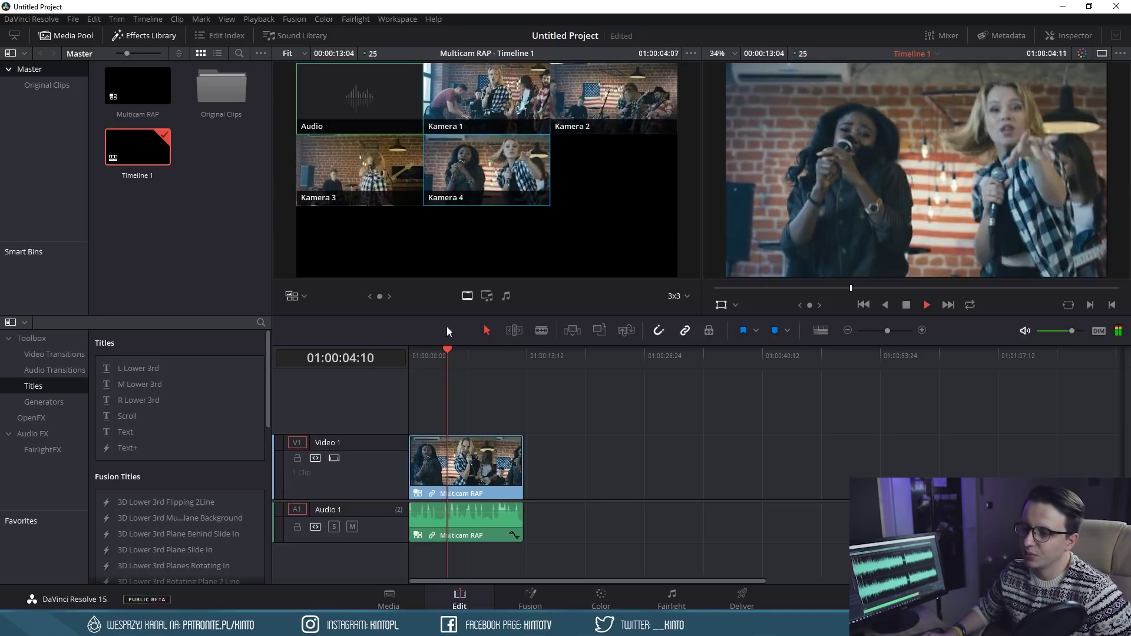
left_click_drag(445, 349, 384, 358)
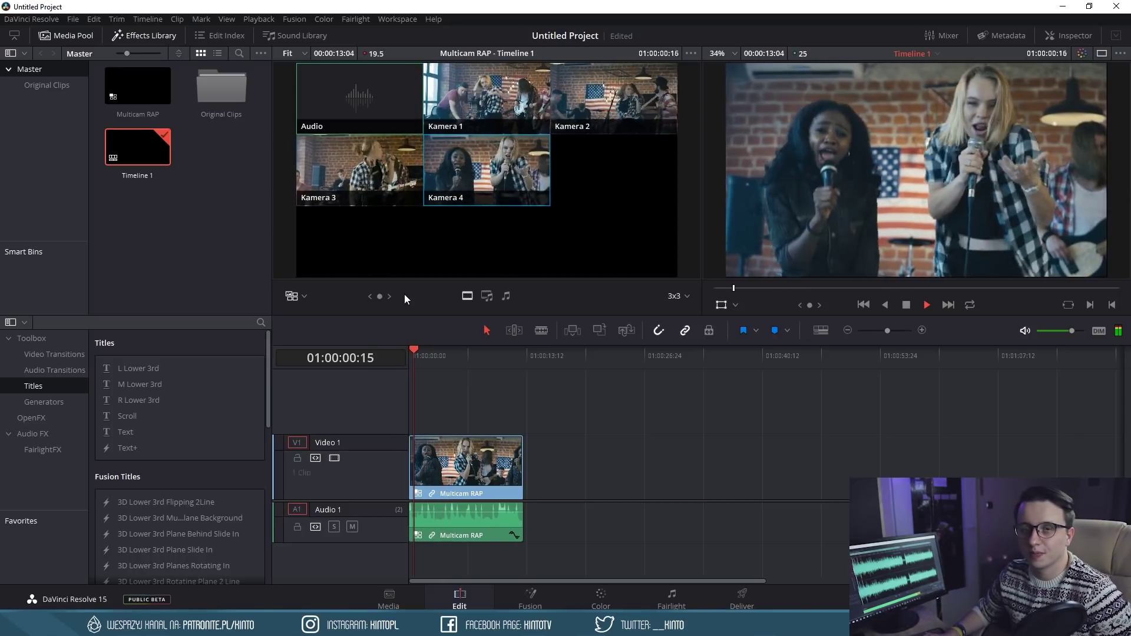
key("space")
left_click(412, 351)
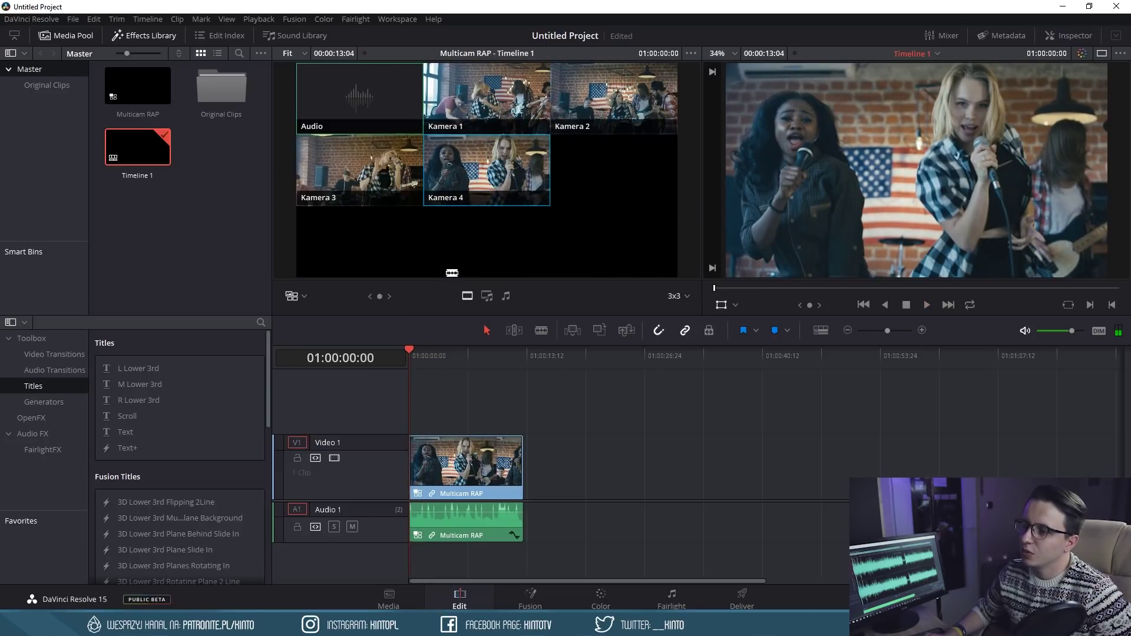
During playback, live-cut the multicam clip to Kamera 3, Kamera 2, Kamera 4, then Kamera 1.
key("space")
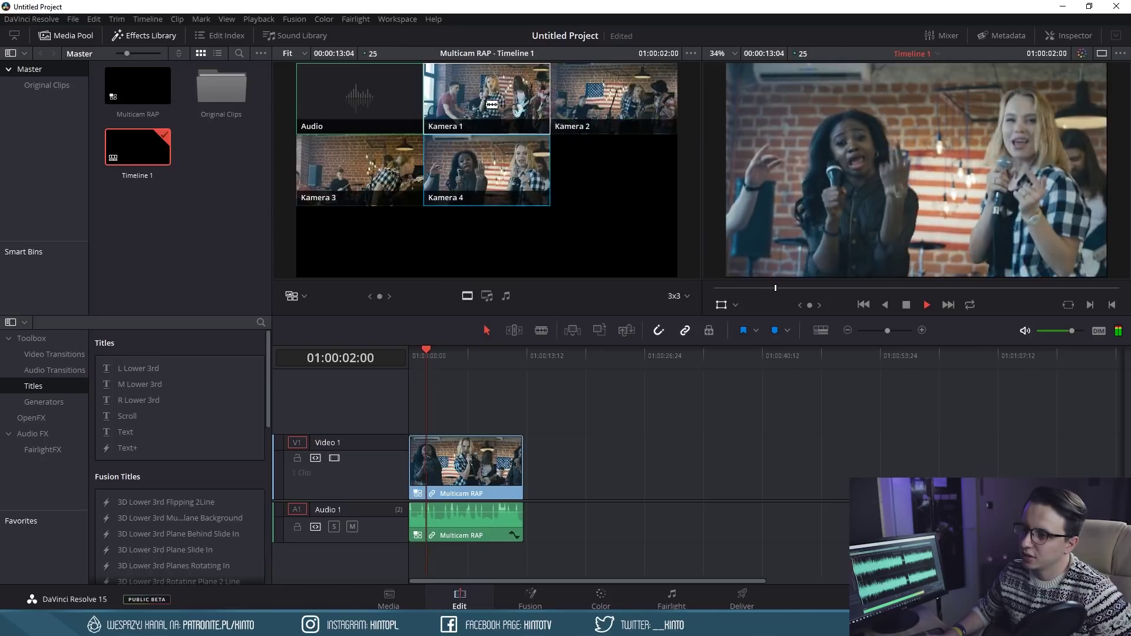
left_click(370, 167)
left_click(370, 167)
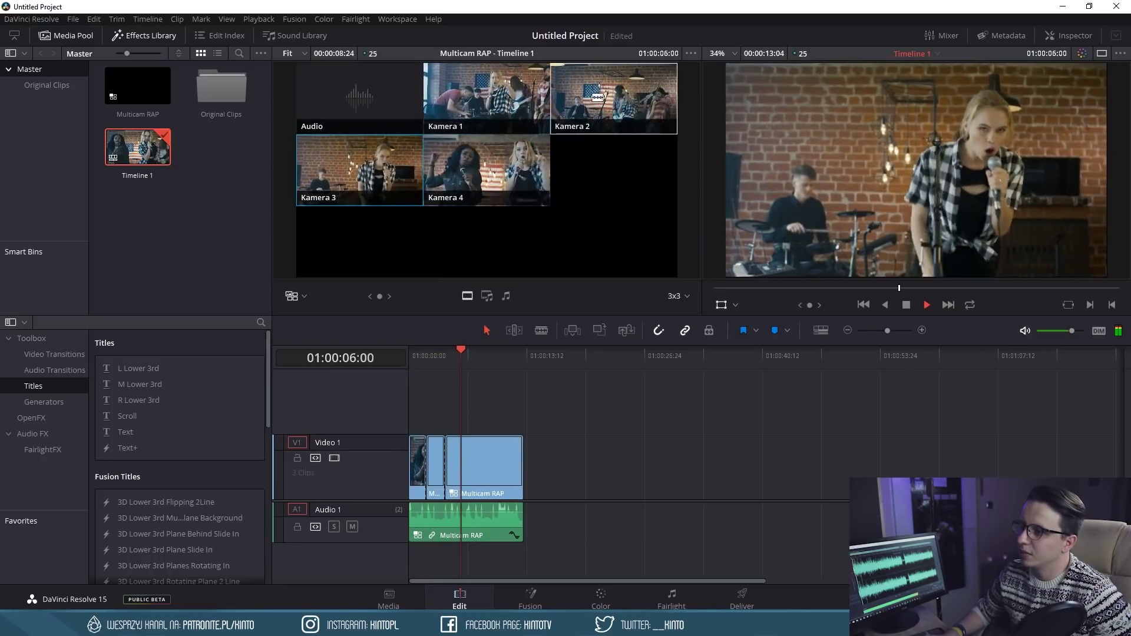
left_click(589, 106)
left_click(493, 169)
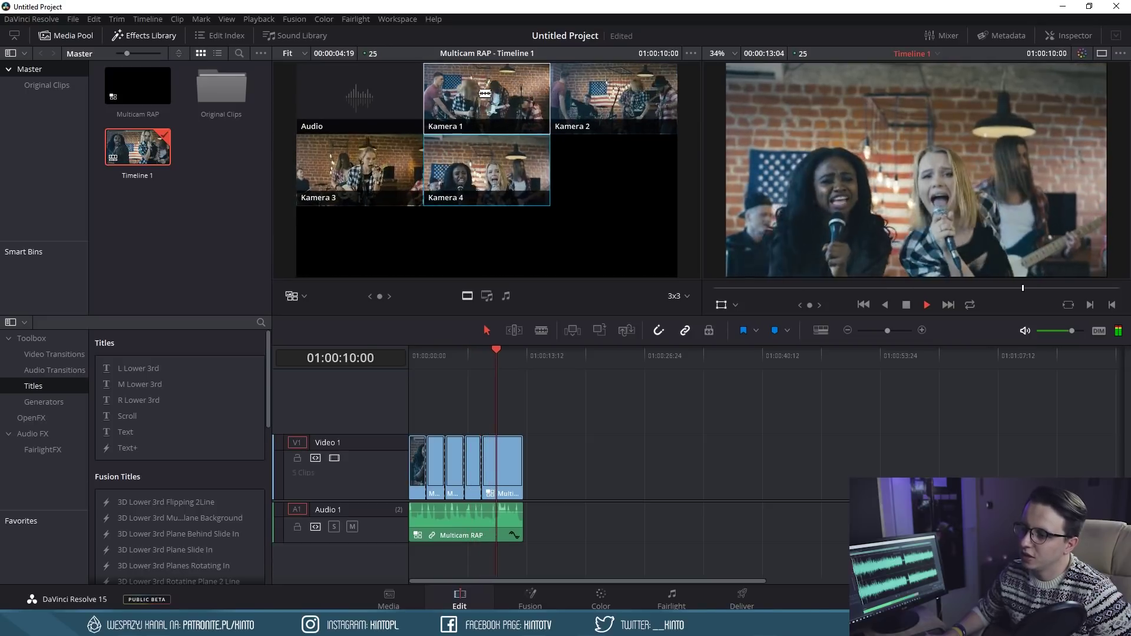
left_click(485, 93)
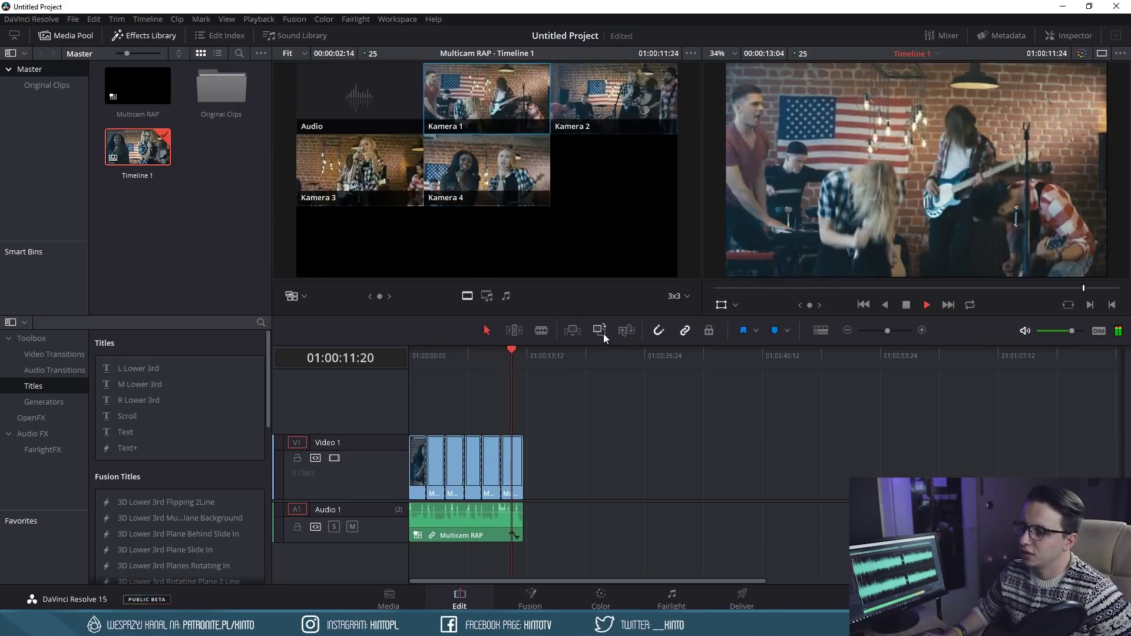
key("space")
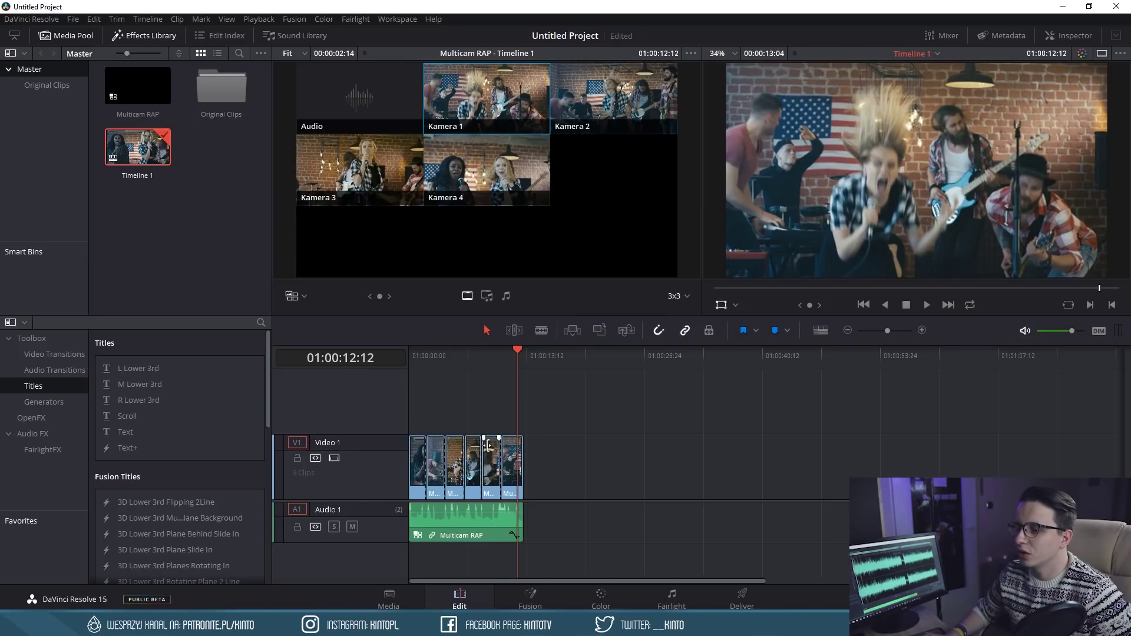
left_click_drag(517, 351, 376, 355)
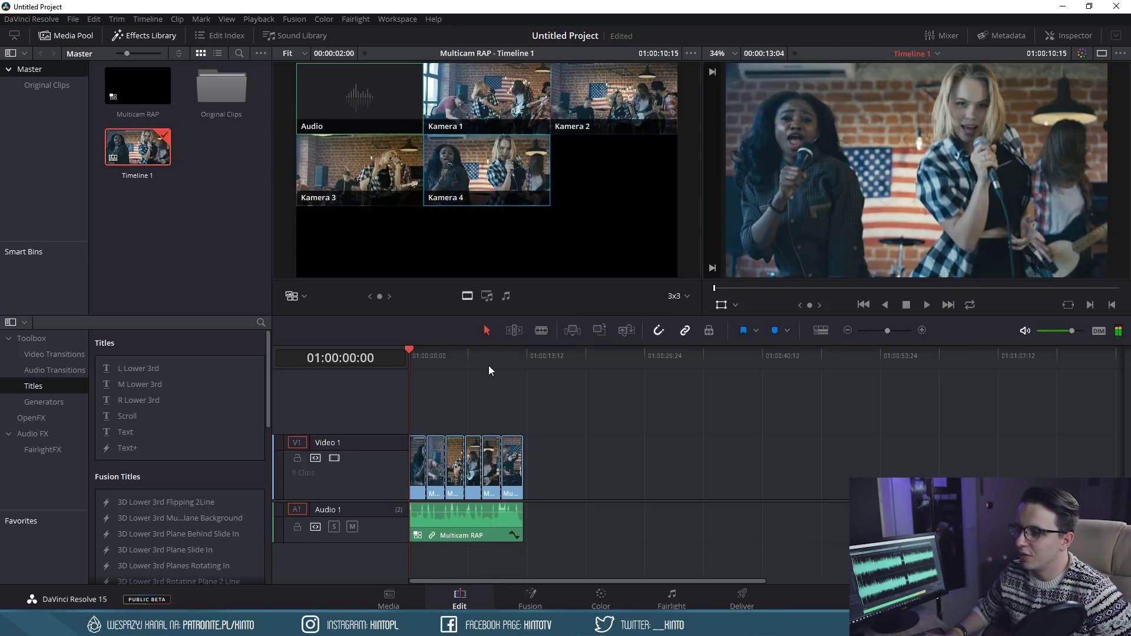
left_click_drag(489, 365, 397, 357)
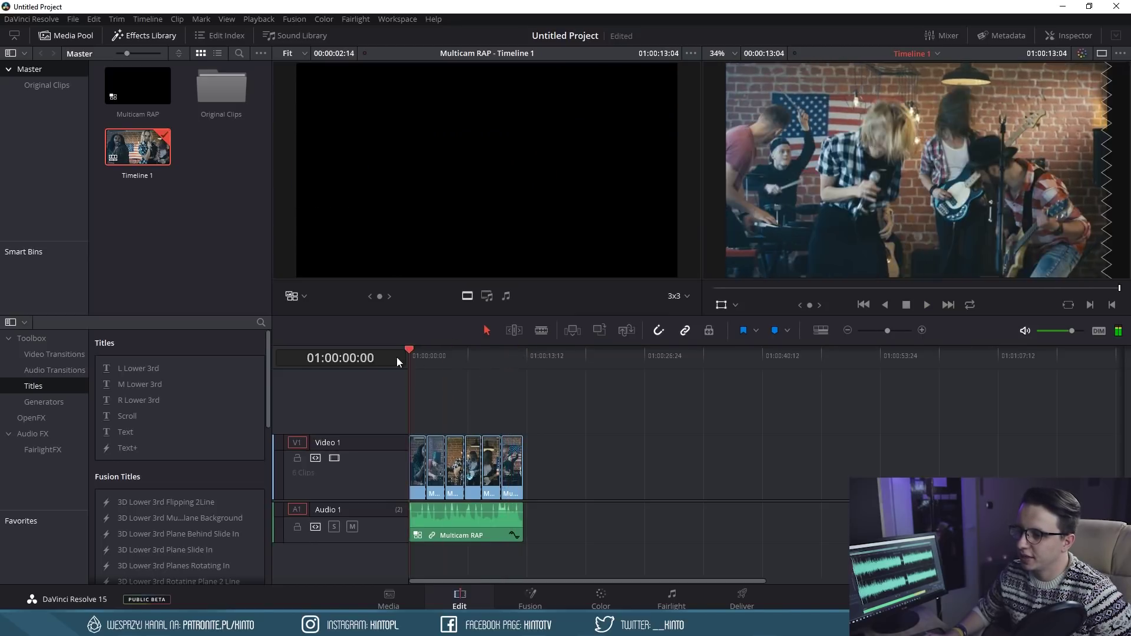
key("space")
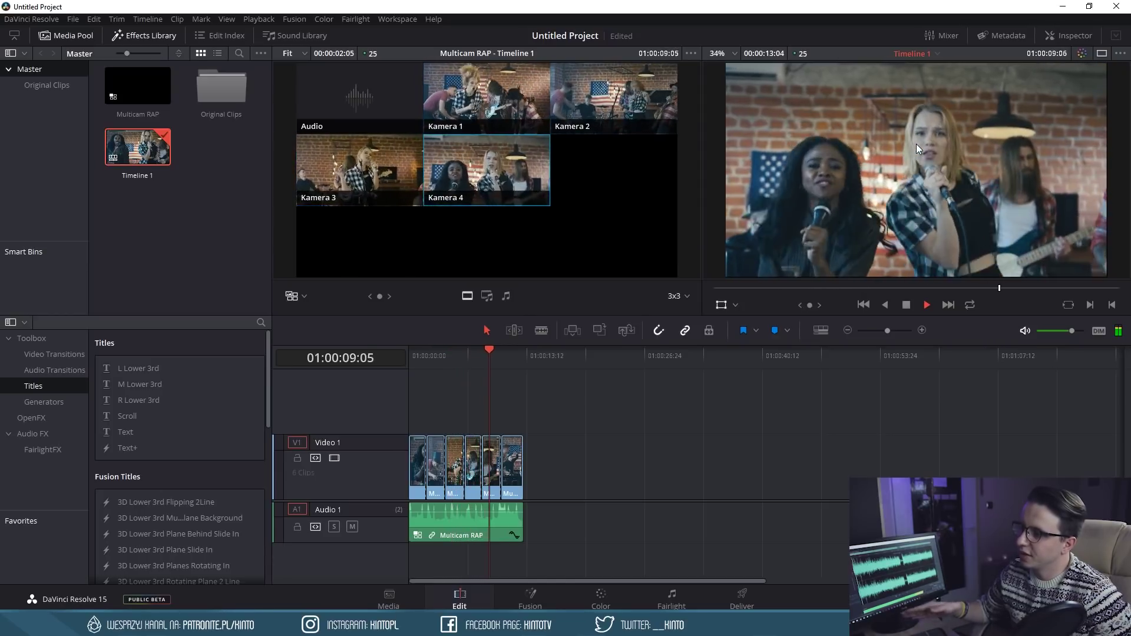
key("space")
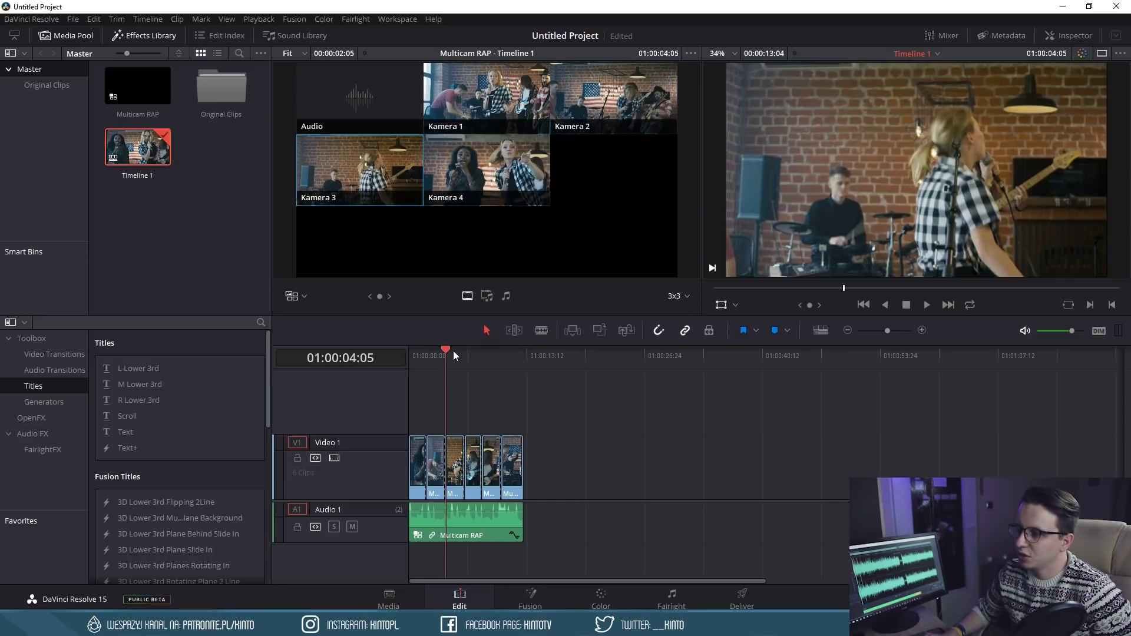
Switch the multicam section at 01:00:04:05 from Kamera 3 to the Kamera 1 angle.
left_click(453, 470)
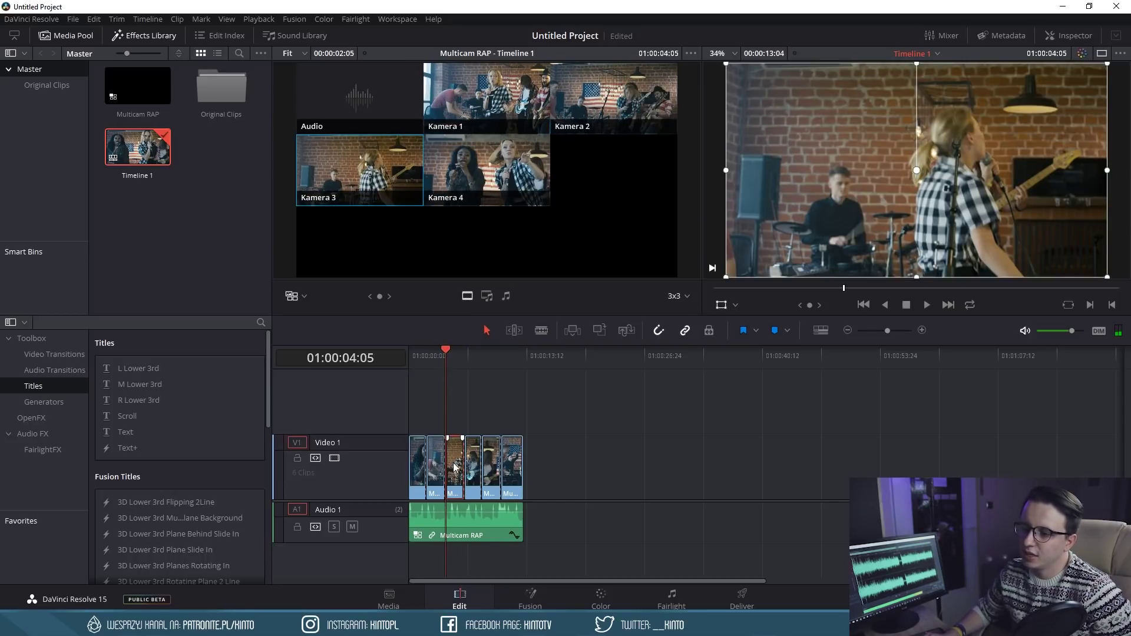
right_click(459, 465)
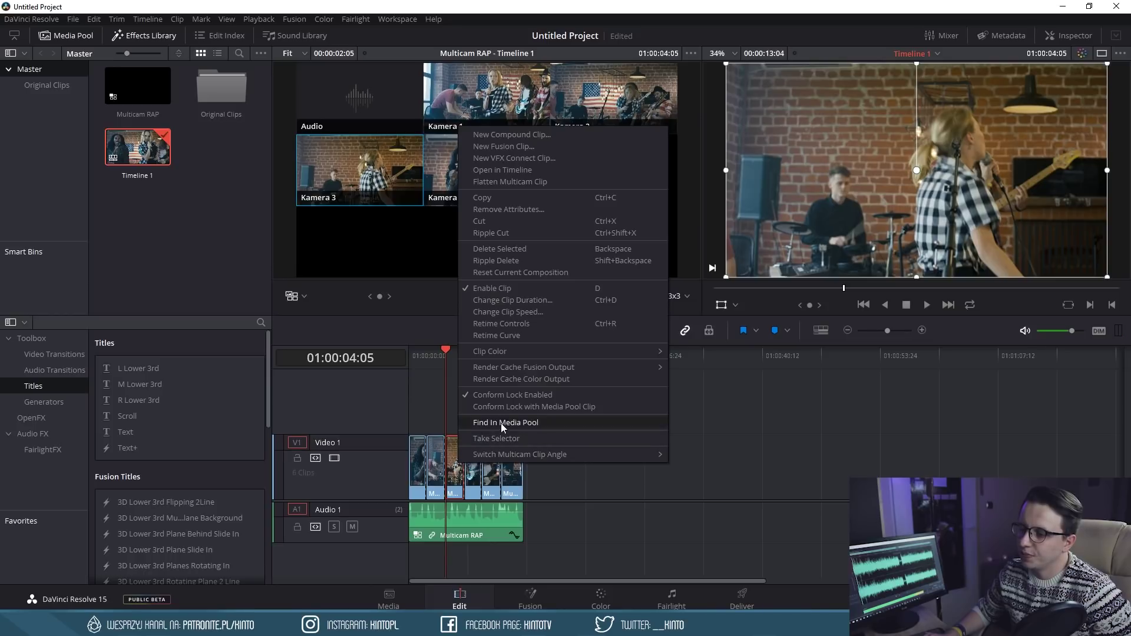
mouse_move(497, 458)
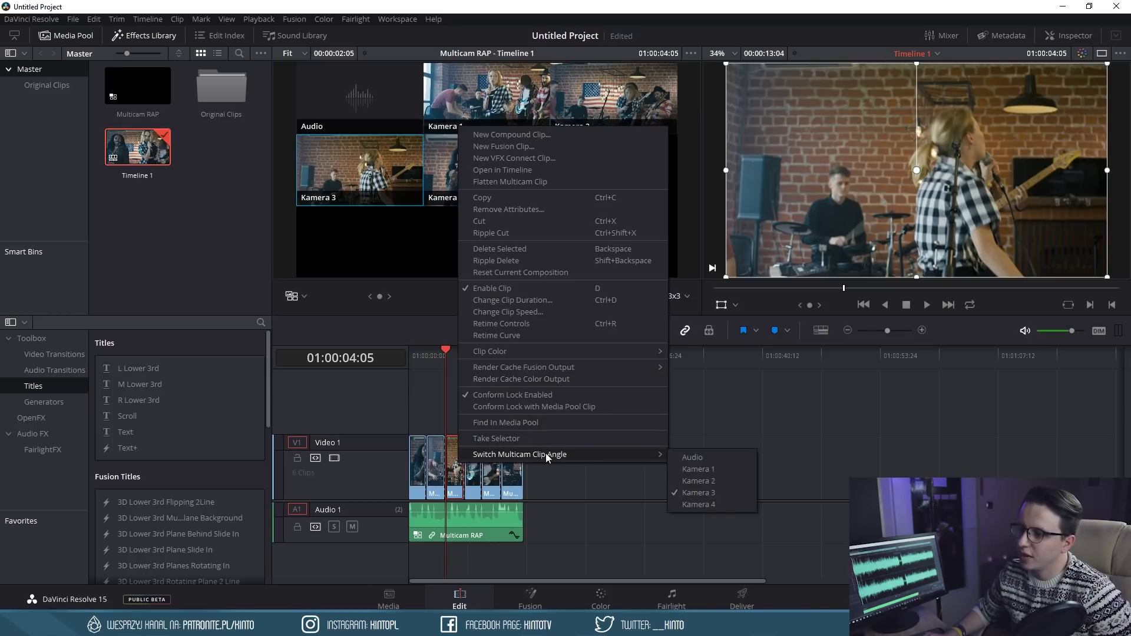
left_click(698, 469)
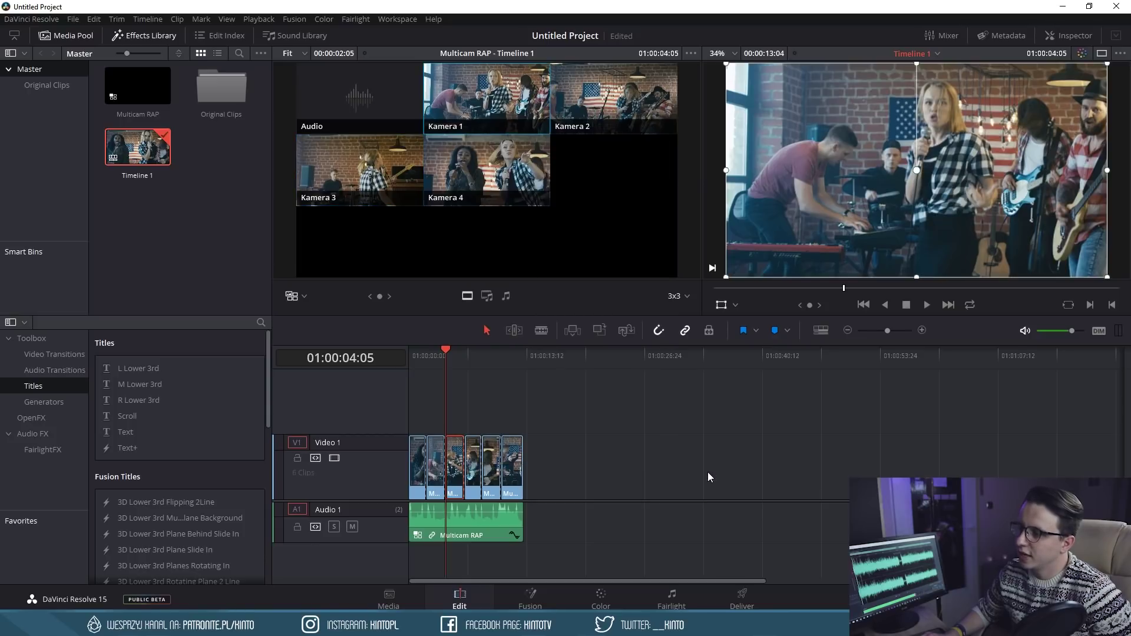
left_click_drag(446, 357, 445, 359)
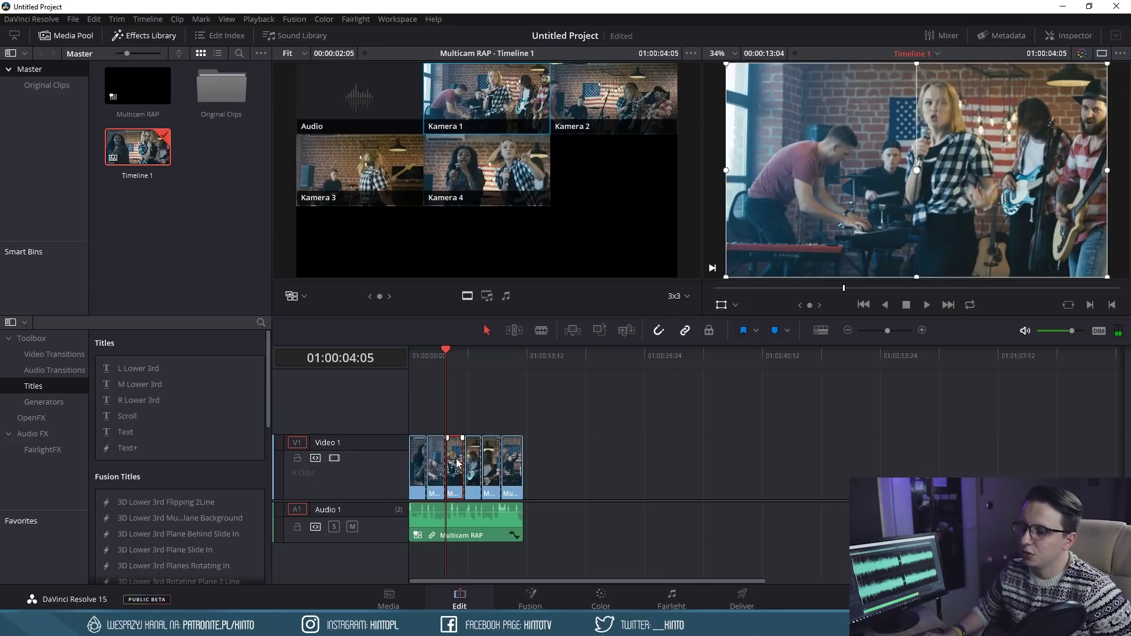
right_click(457, 464)
mouse_move(496, 449)
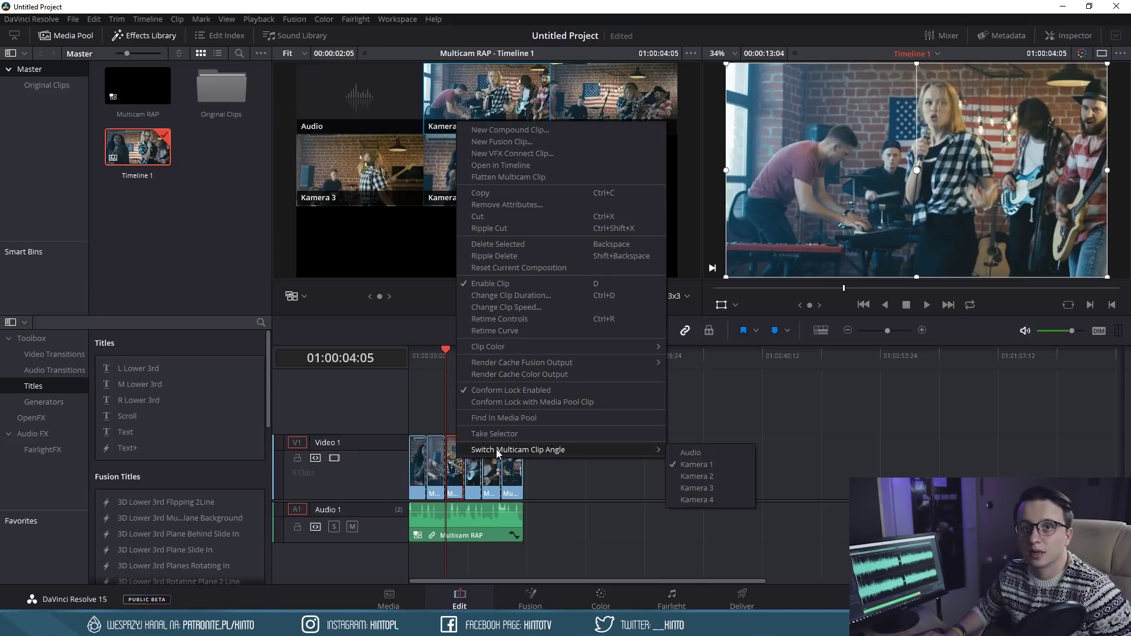
left_click(707, 464)
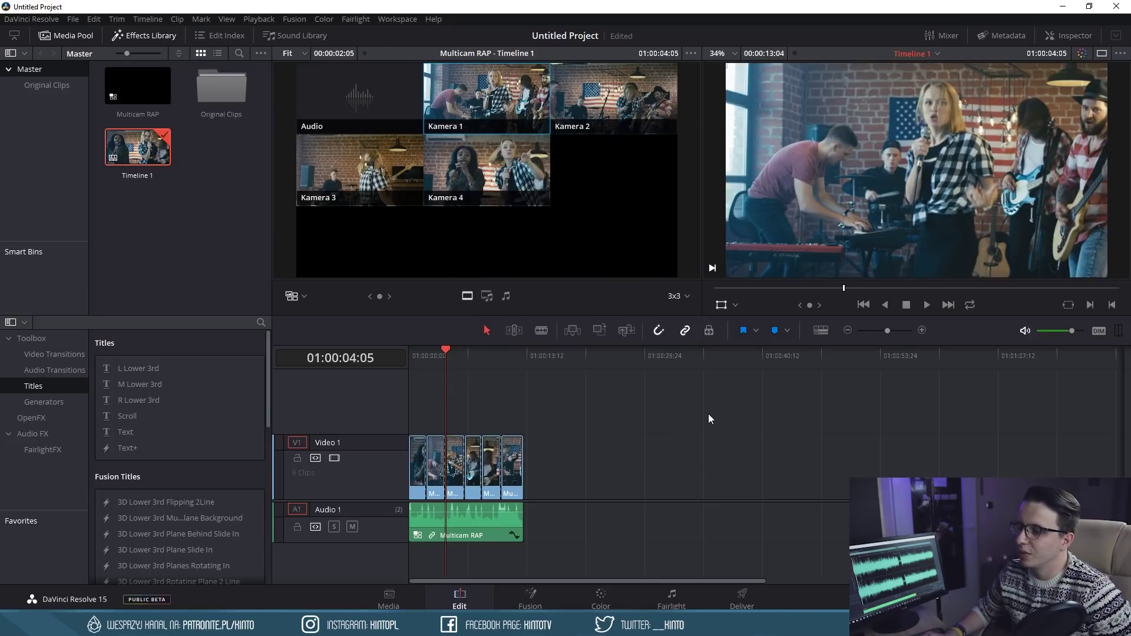
Play the edit from the start and from 01:00:06:10 to check the new angle.
left_click_drag(449, 355, 391, 349)
key("space")
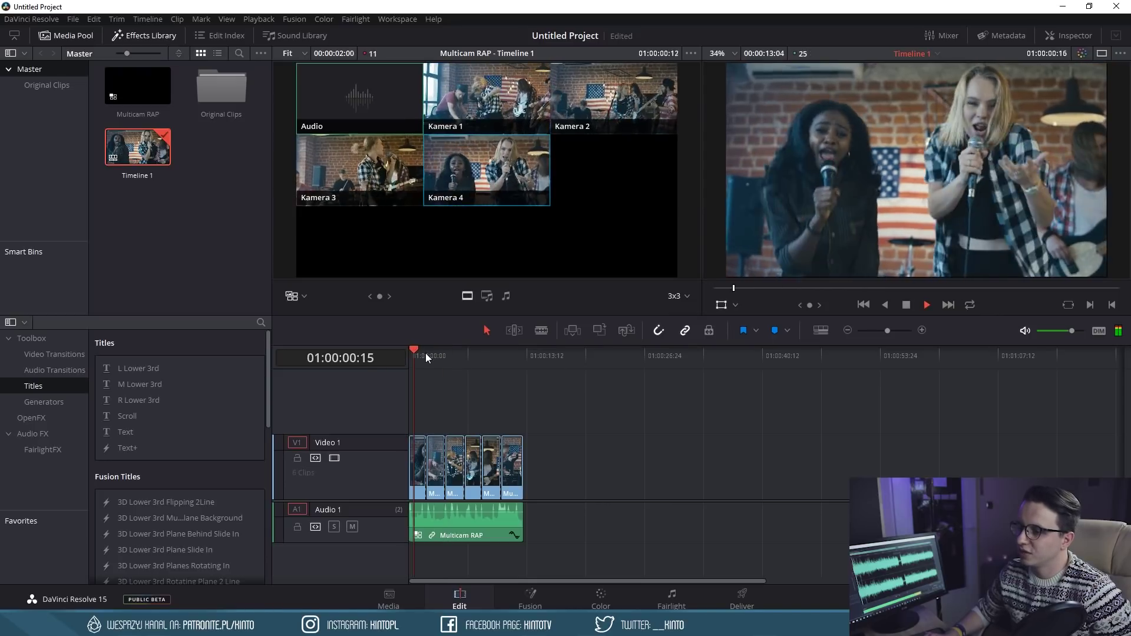
left_click(465, 355)
left_click_drag(464, 354, 469, 354)
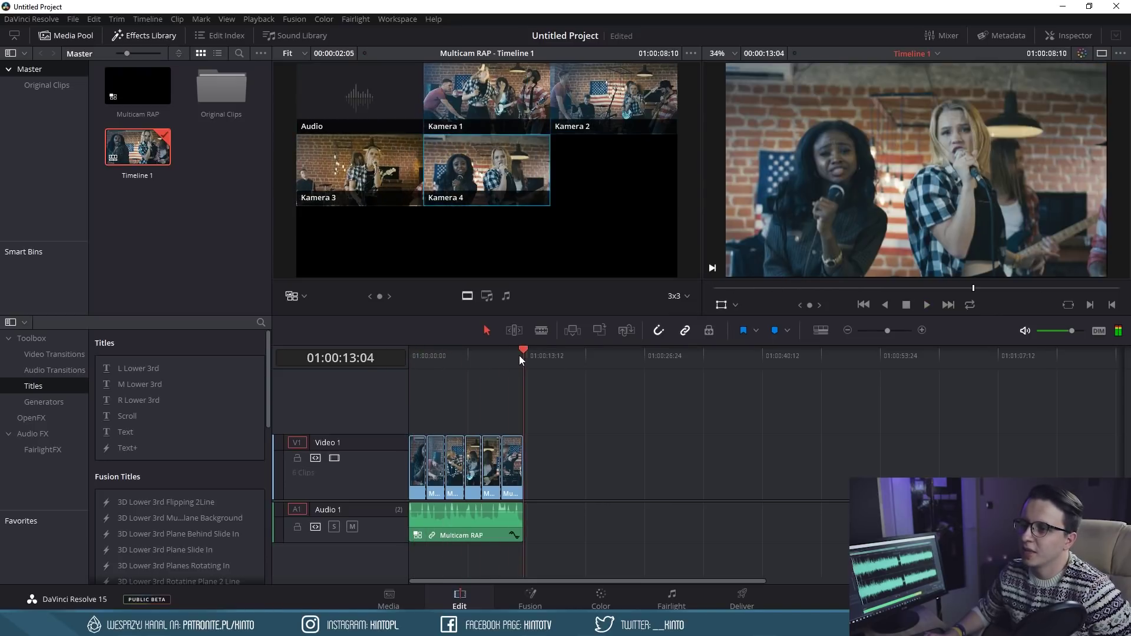
key("space")
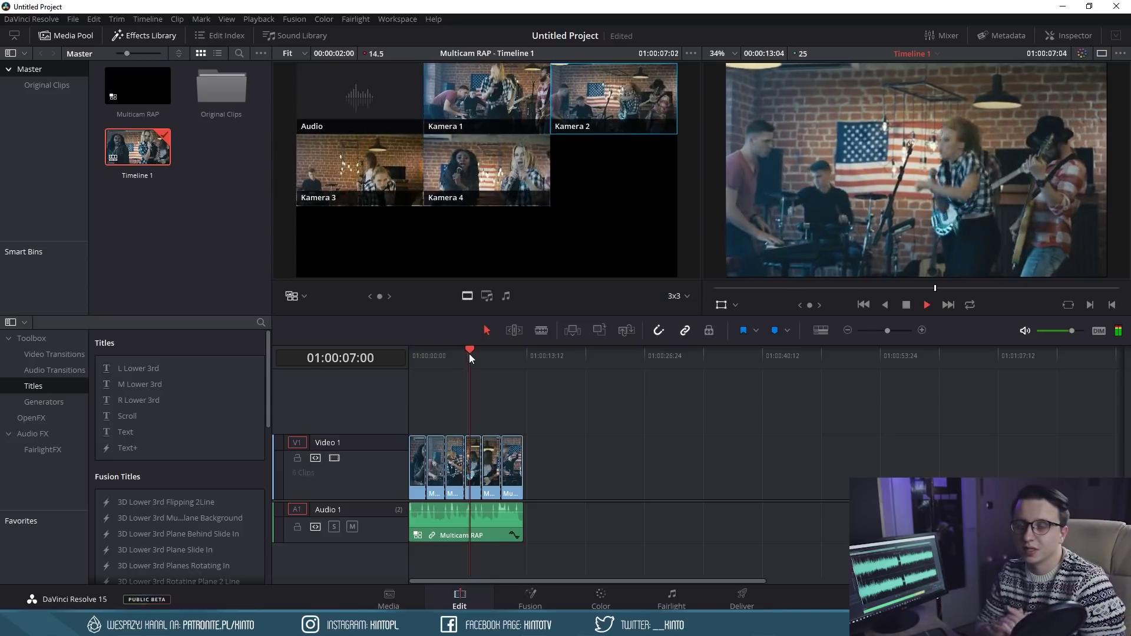
left_click(482, 352)
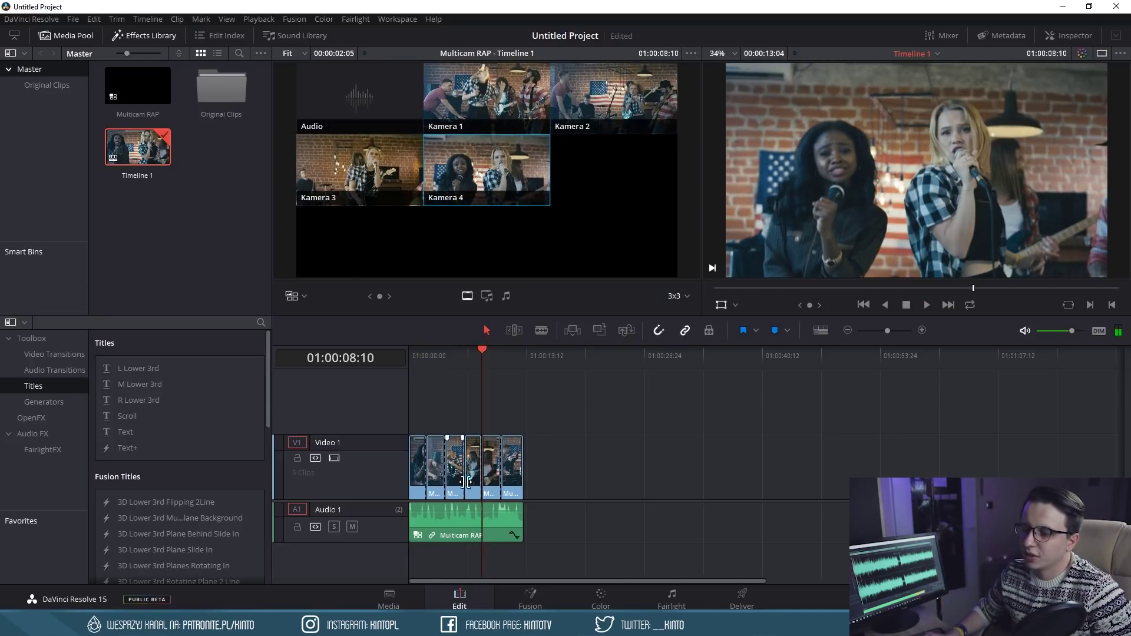
left_click(508, 358)
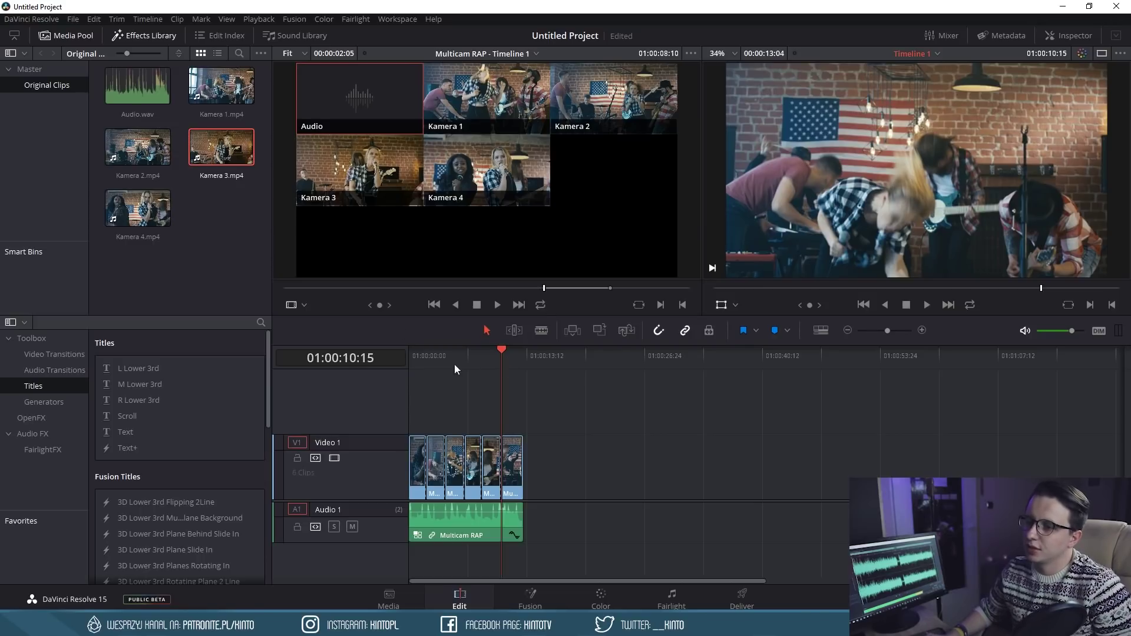
Place Kamera 3.mp4 on the timeline directly after the multicam clips and select it.
double_click(224, 158)
left_click_drag(224, 158, 534, 475)
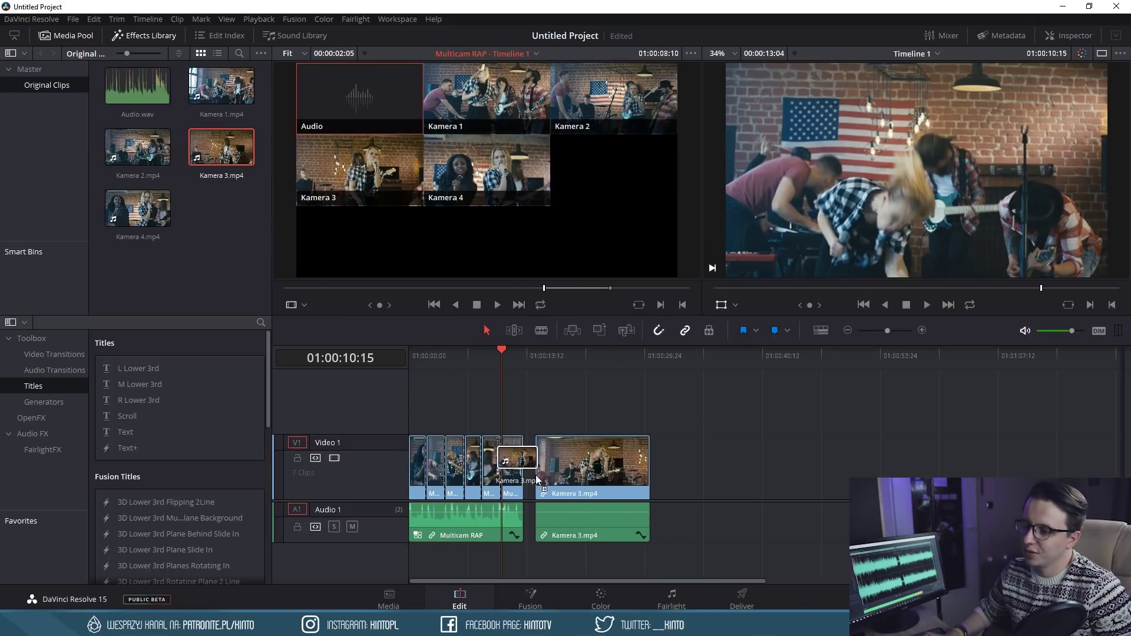
left_click(535, 355)
left_click(577, 476)
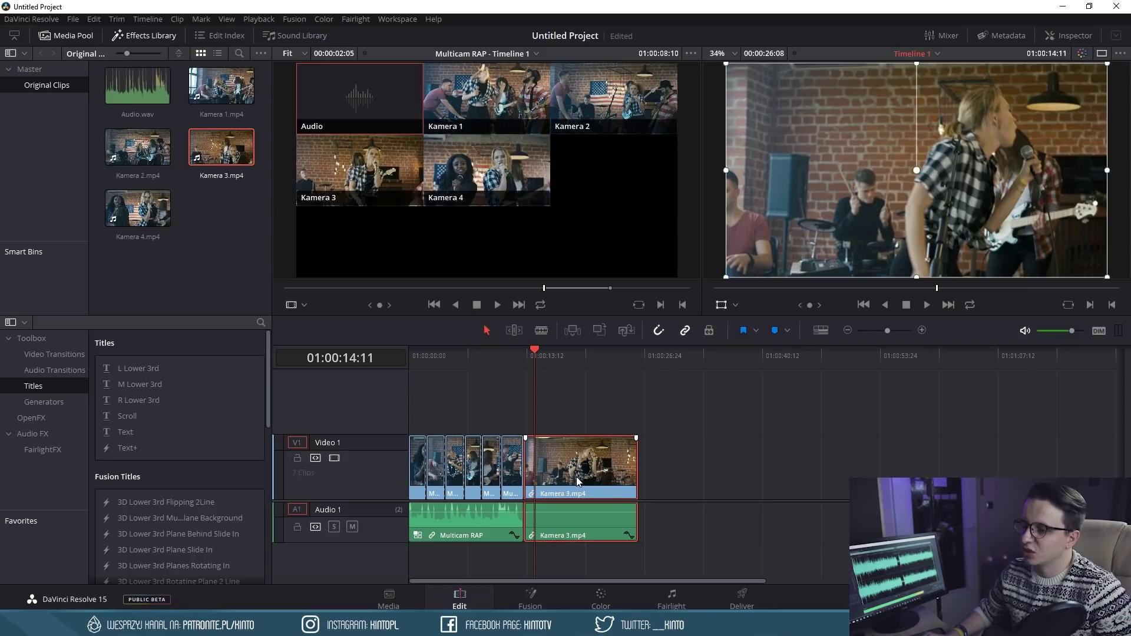
double_click(576, 476)
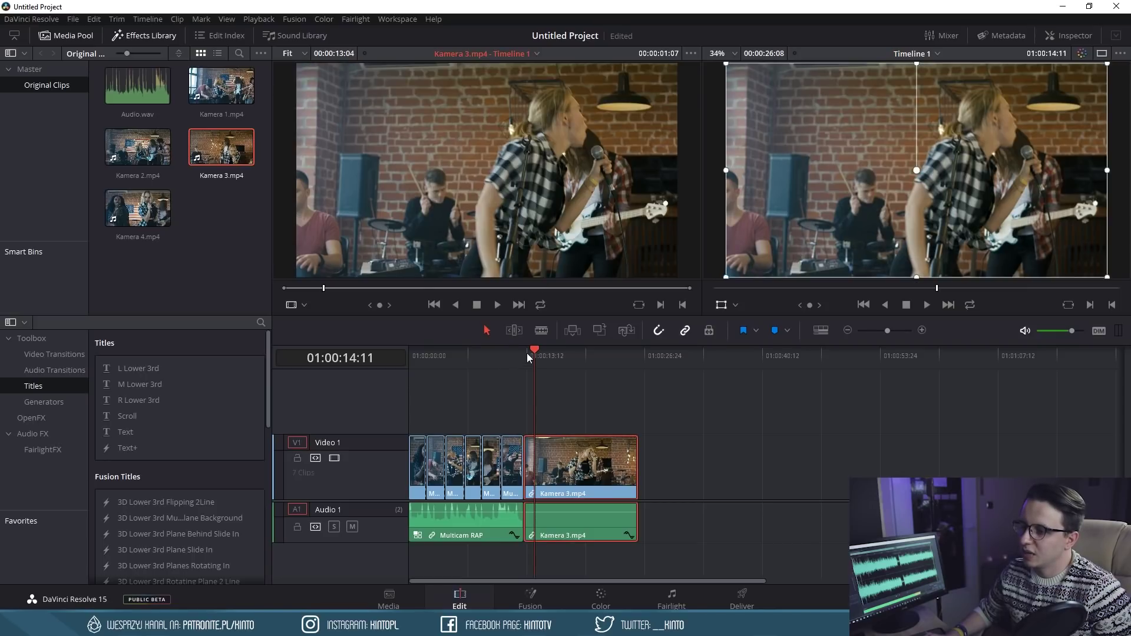
Preview the new Kamera 3 clip through 01:00:19:24, changing the source viewer mode.
left_click_drag(527, 352, 550, 384)
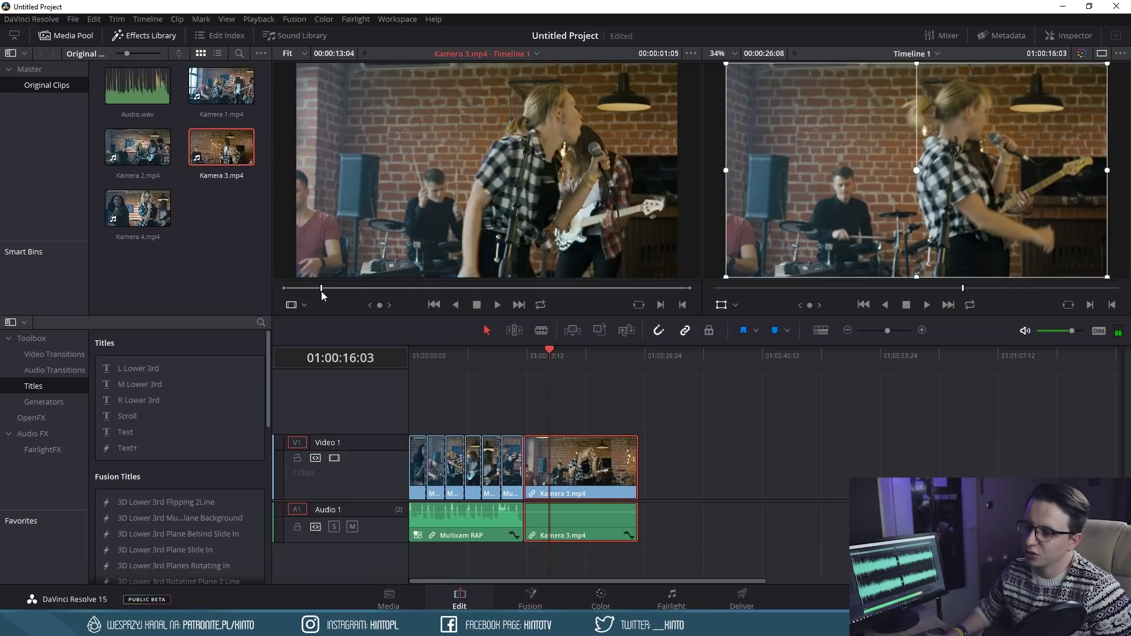
left_click_drag(323, 288, 305, 288)
left_click(305, 305)
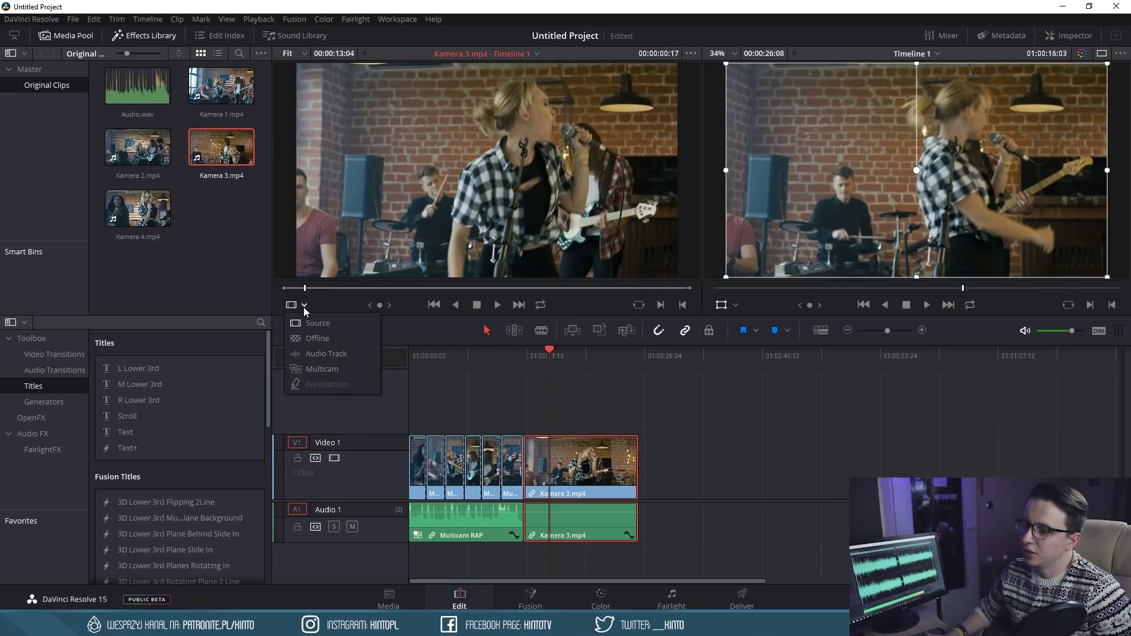
left_click(313, 318)
left_click_drag(547, 356, 584, 357)
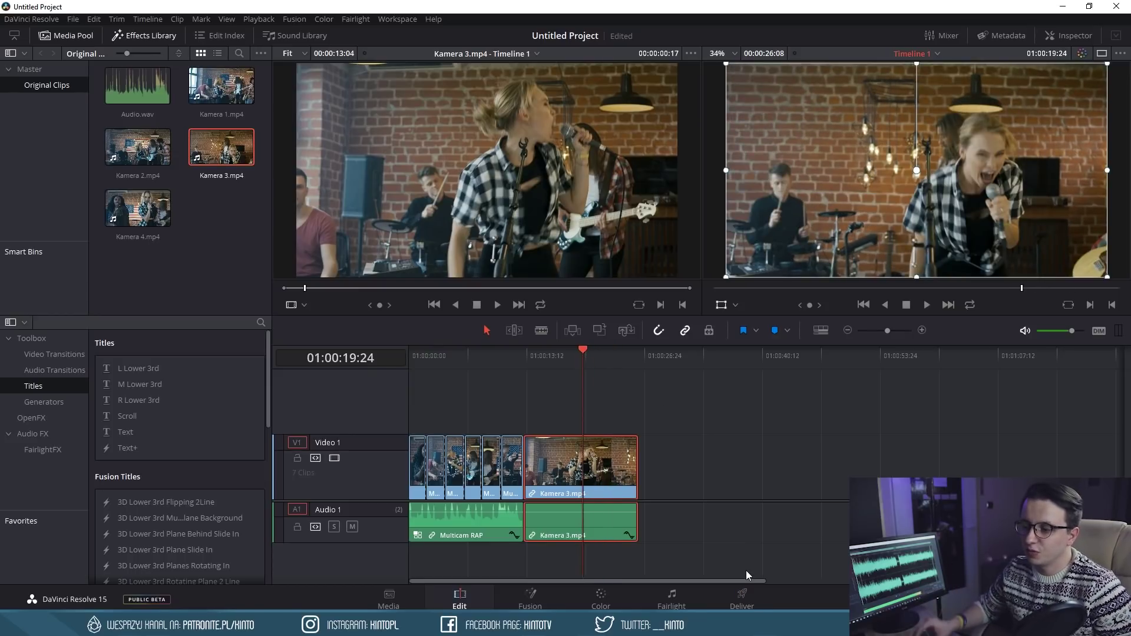
Load Multicam RAP back into the source viewer and switch the viewer to Multicam mode.
double_click(508, 464)
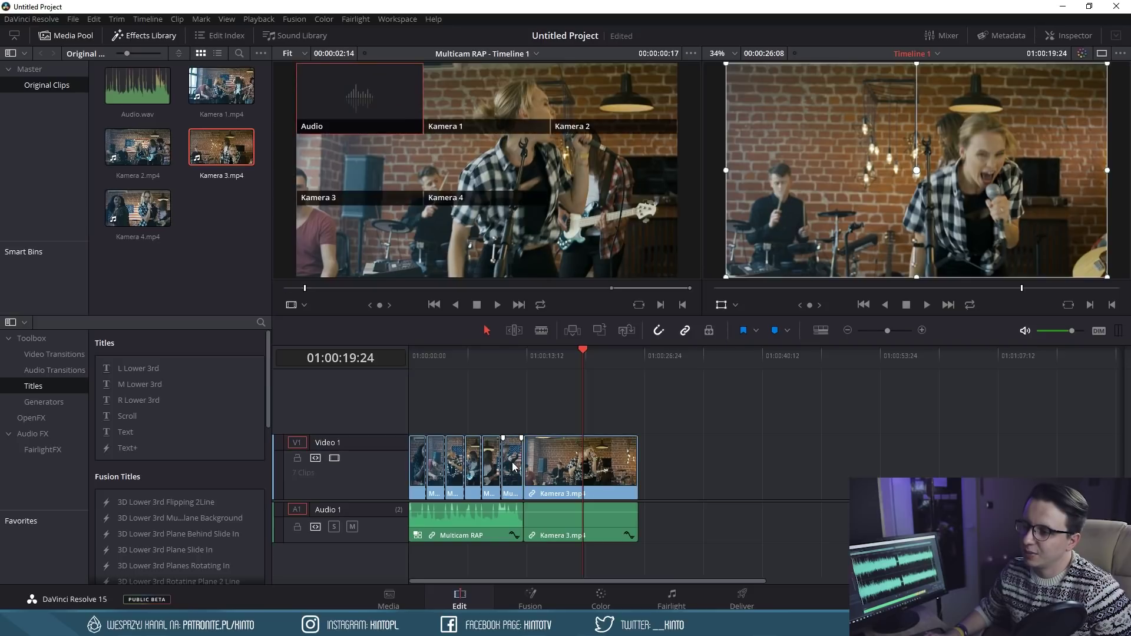
left_click(528, 361)
left_click_drag(528, 362, 426, 362)
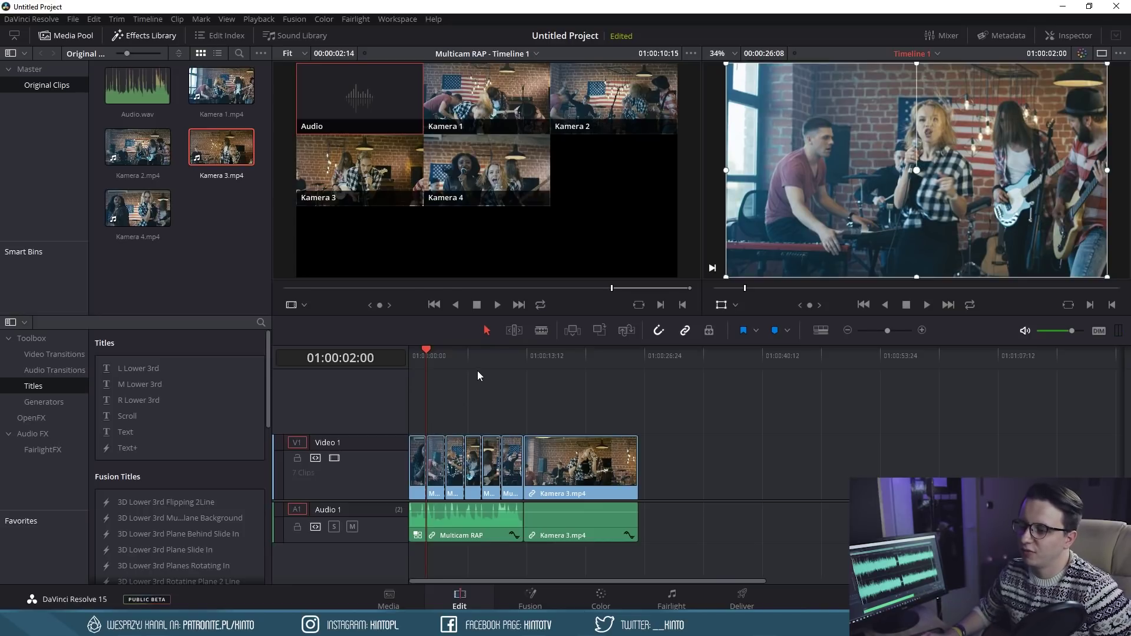
left_click_drag(430, 356, 482, 355)
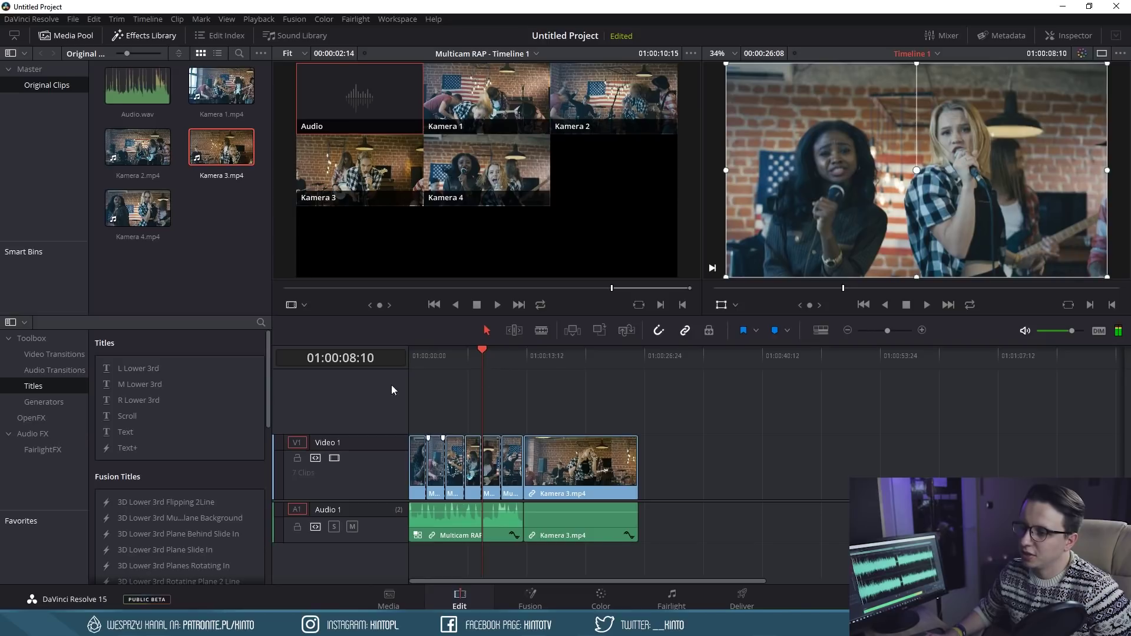
left_click(318, 369)
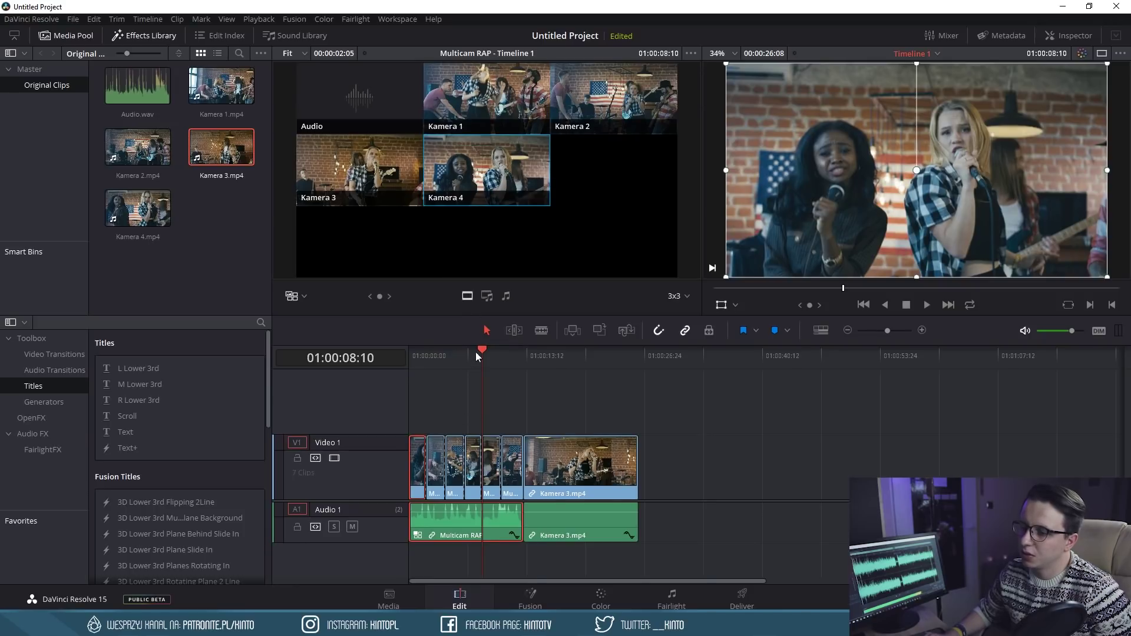
Play from the start, cut to Kamera 1 with key 1, and park at 01:00:04:05.
left_click_drag(475, 352, 401, 356)
key("space")
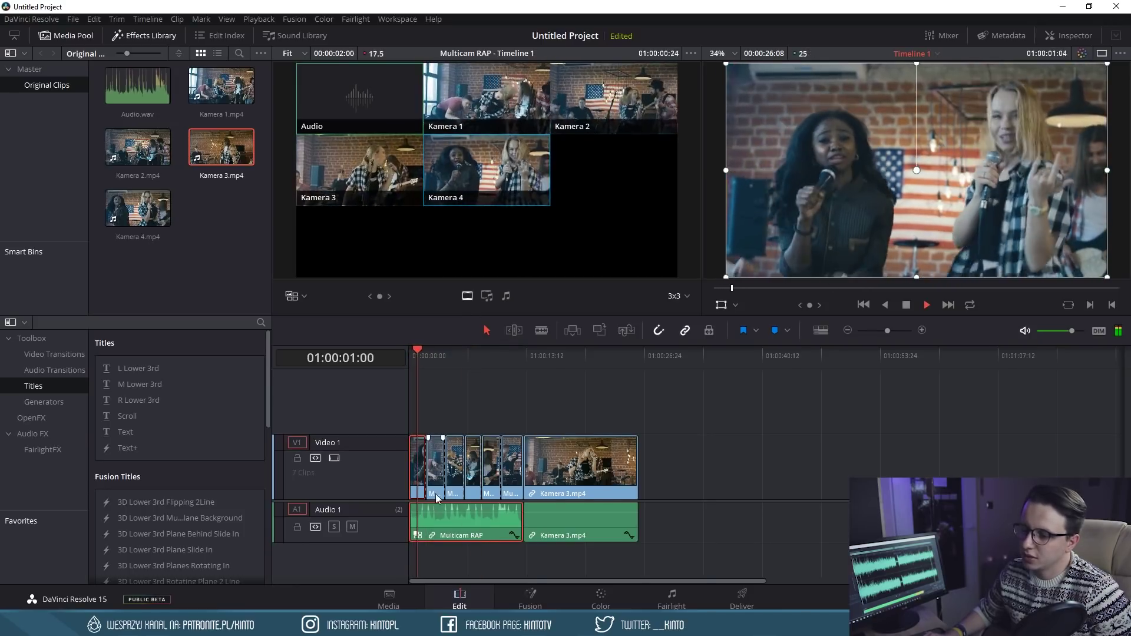
key("1")
key("space")
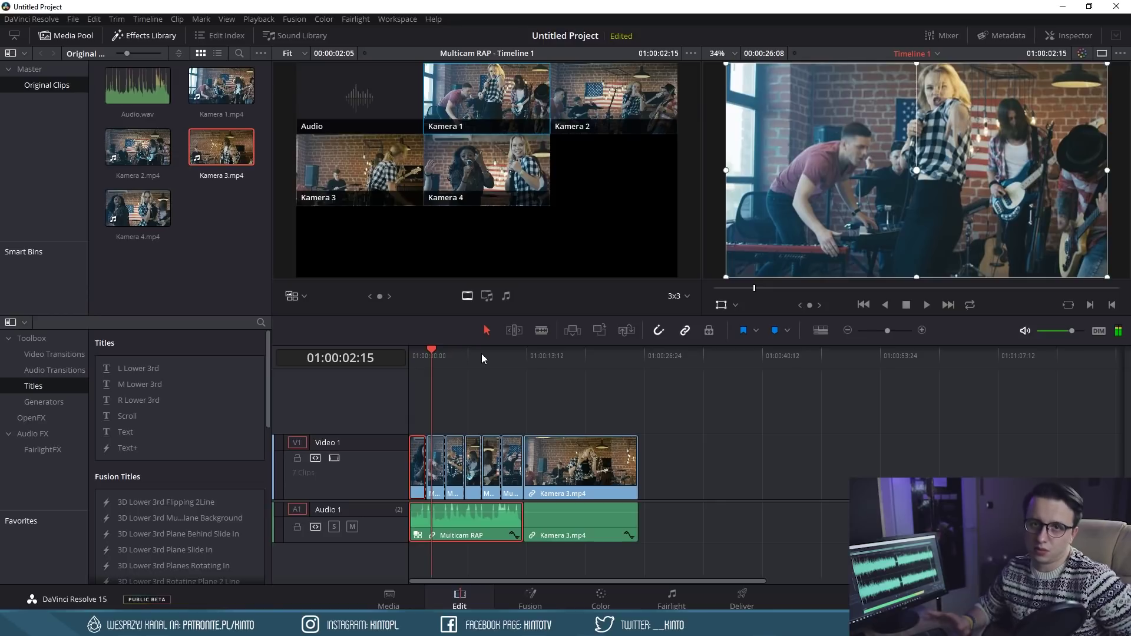
left_click(446, 354)
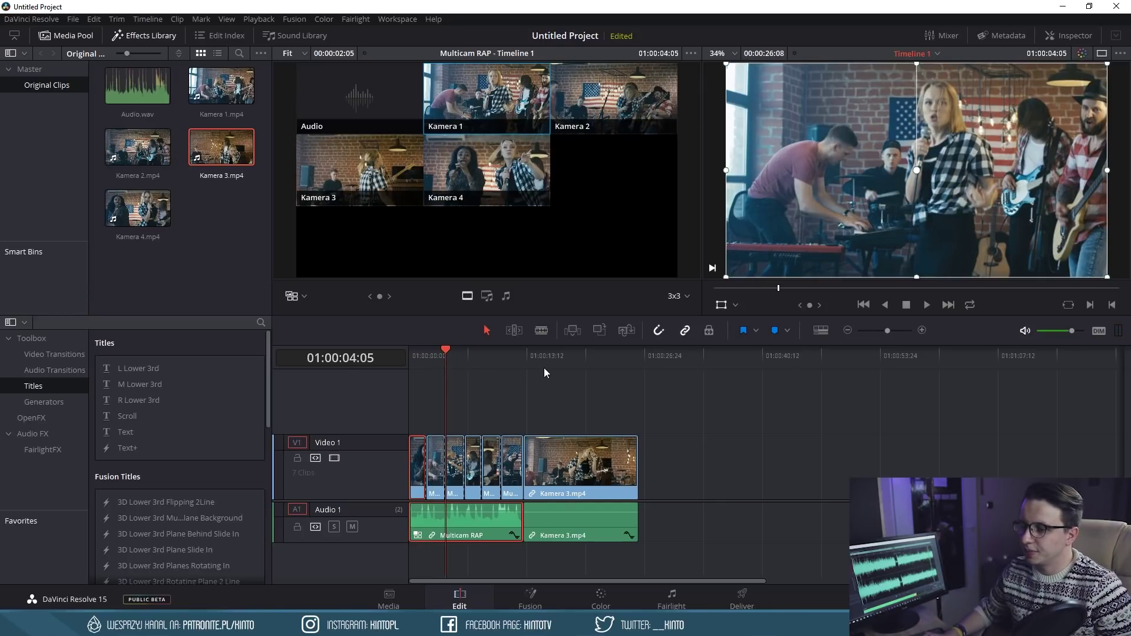